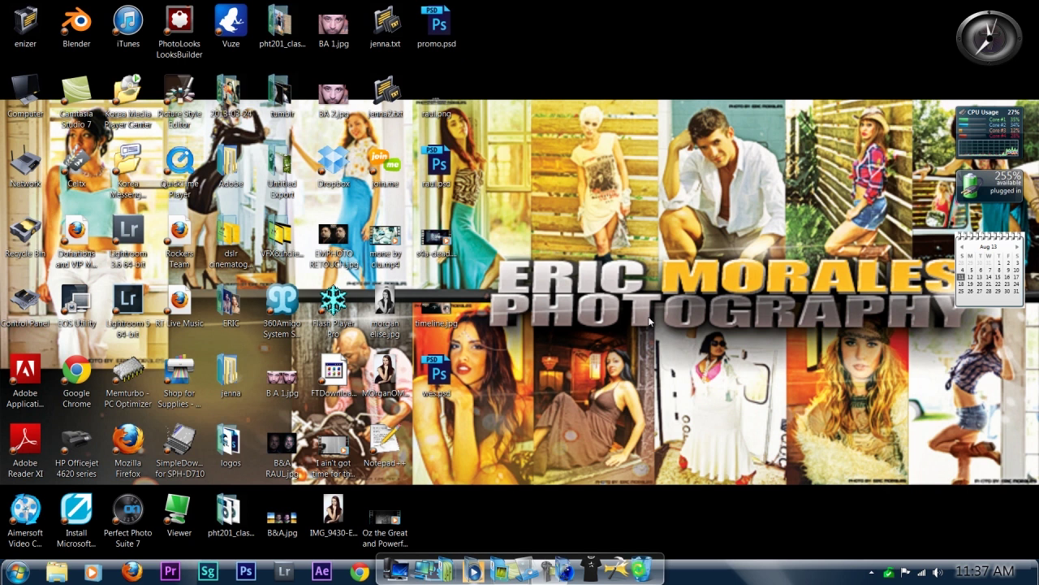
Switch to Photoshop and open IMG_2686.CR2 from the 2013-07-28 folder through Camera Raw with its settings unchanged
left_click(435, 571)
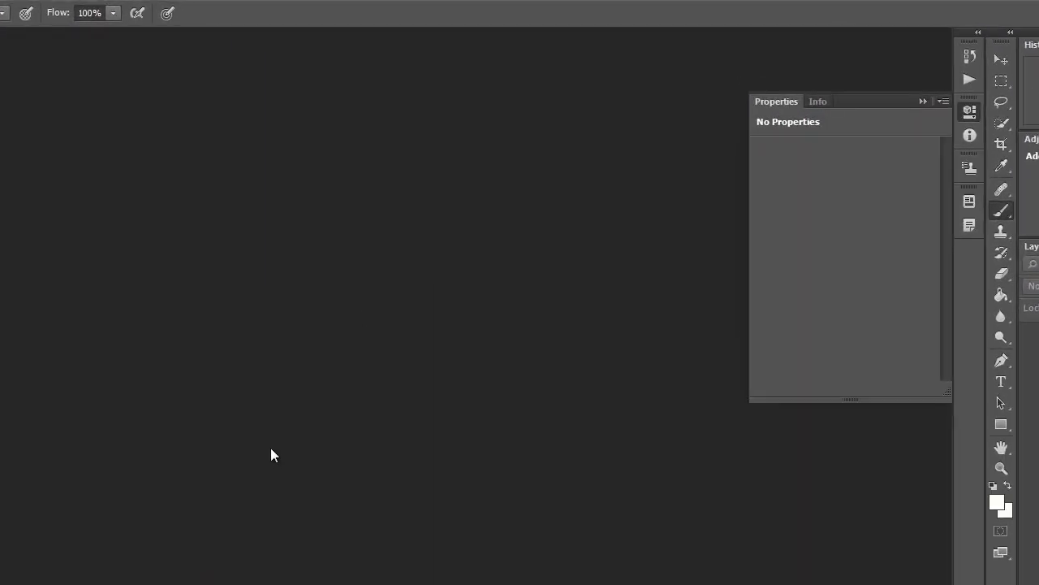
key("ctrl+o")
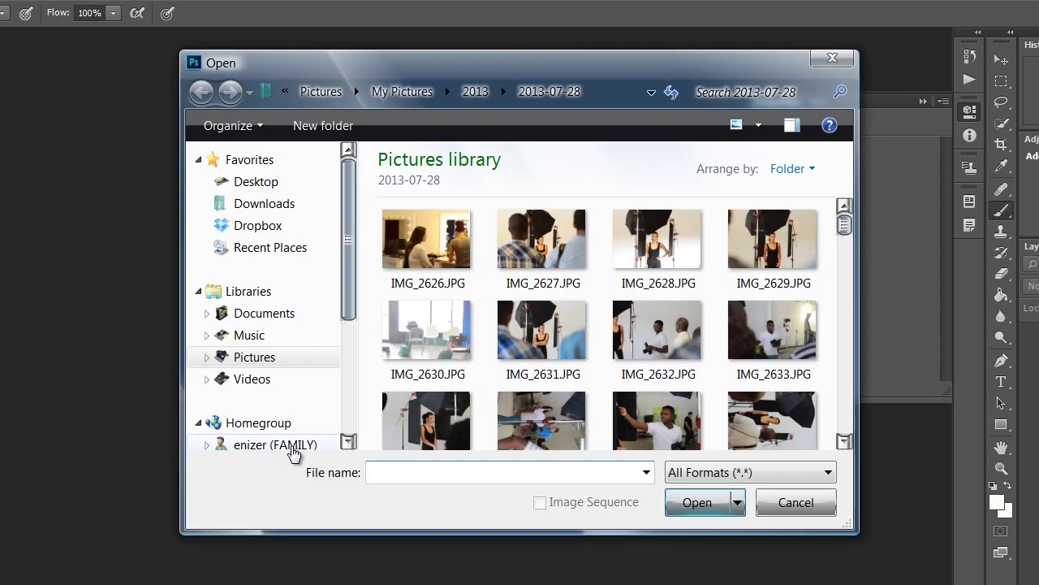
left_click_drag(844, 225, 845, 365)
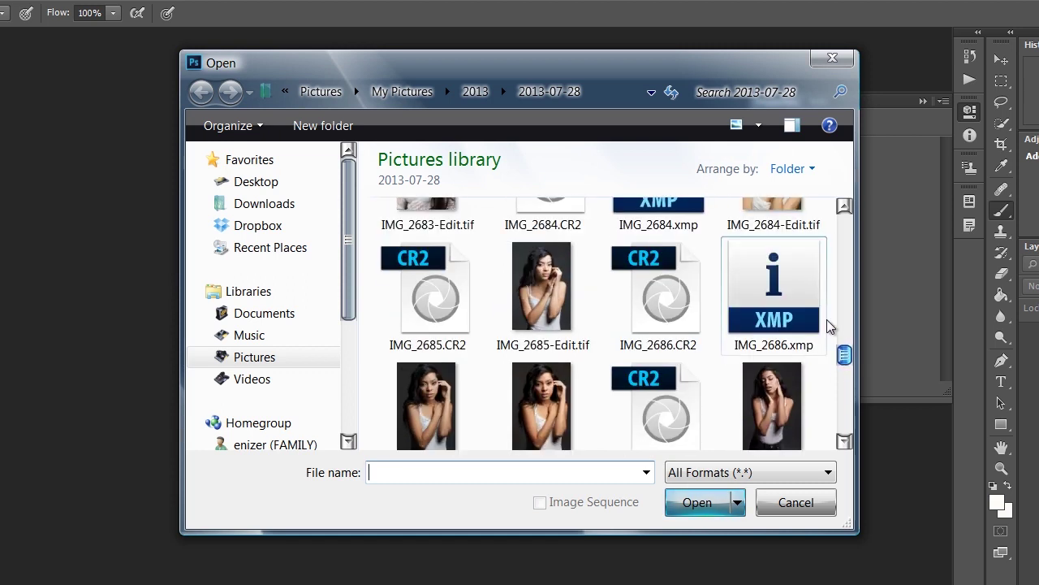
left_click(693, 307)
left_click(700, 501)
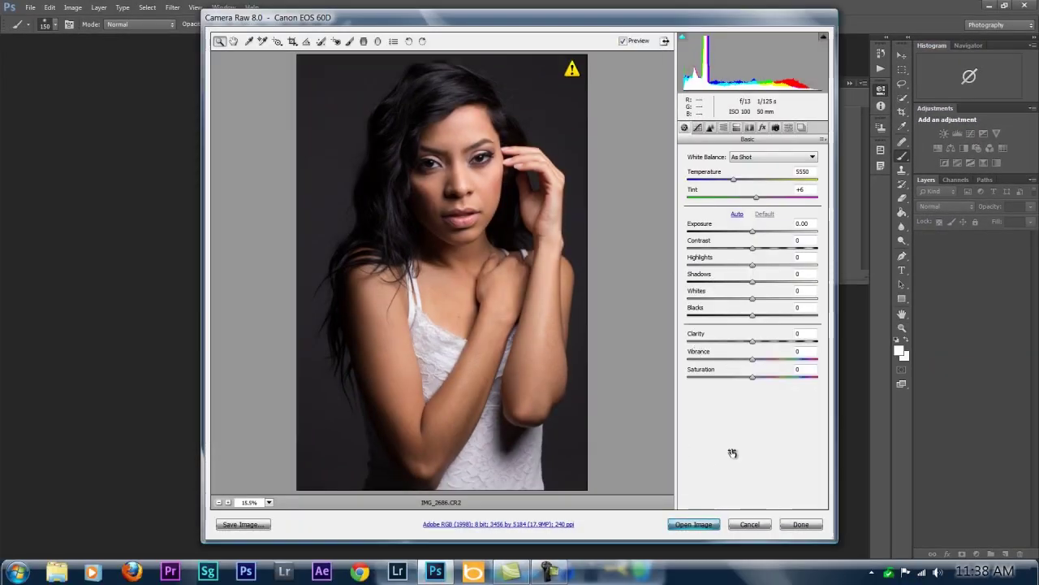
left_click(695, 523)
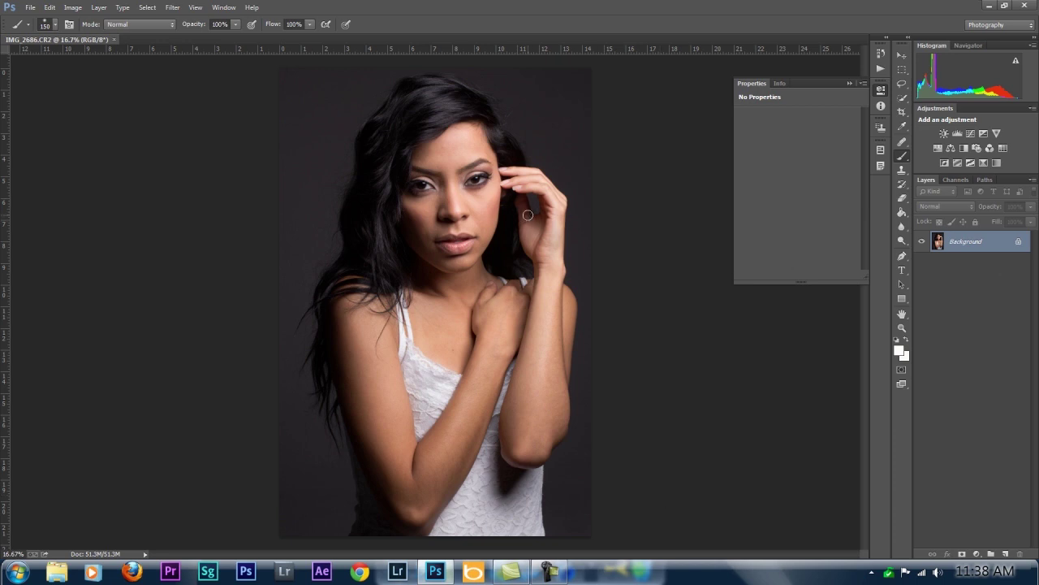
Duplicate the Background layer twice and hide the uppermost copy
scroll(465, 201, "up", 1)
scroll(468, 199, "up", 3)
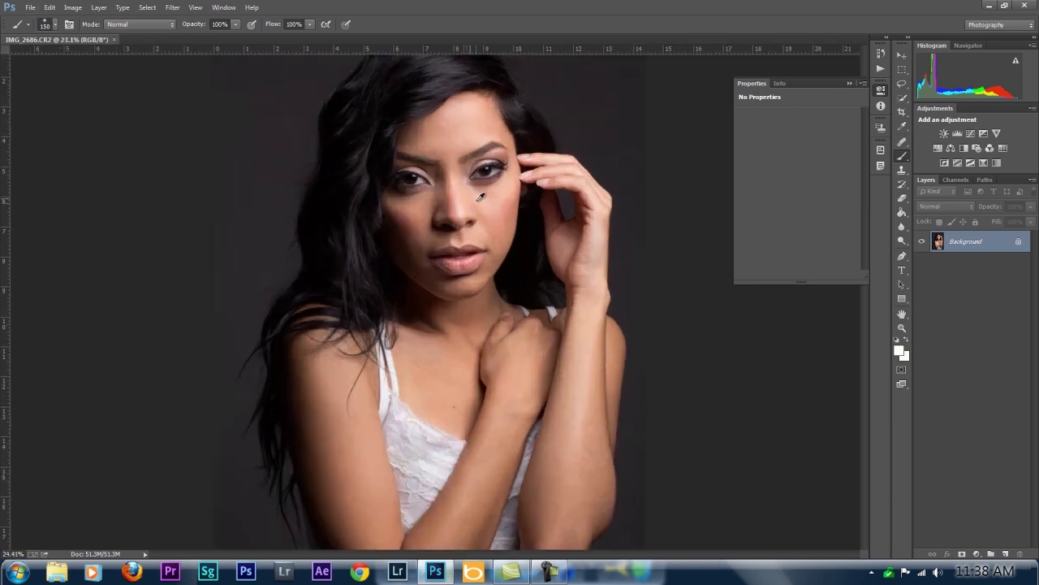
scroll(491, 196, "up", 2)
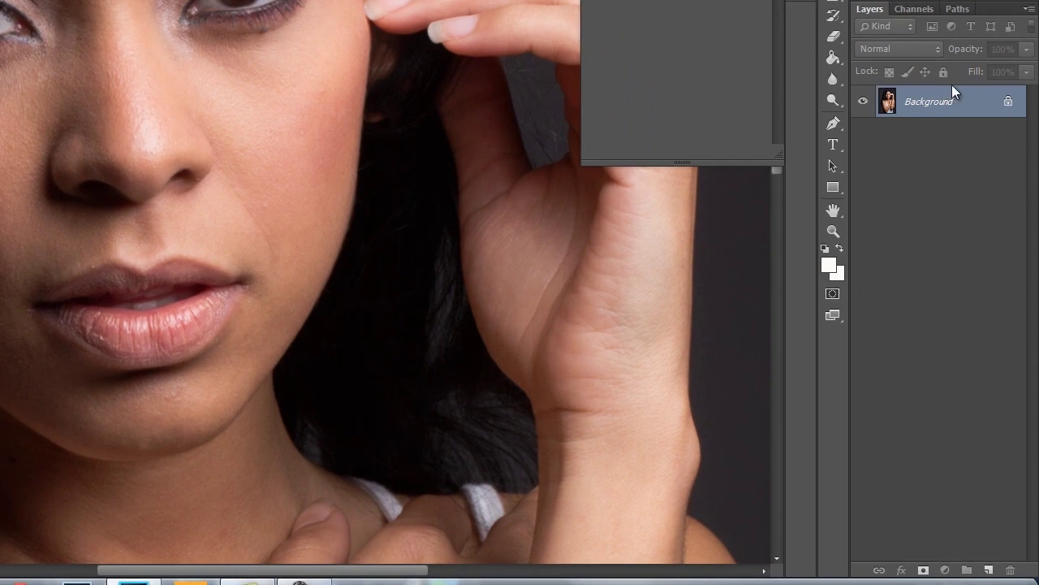
key("ctrl+j")
key("ctrl+j")
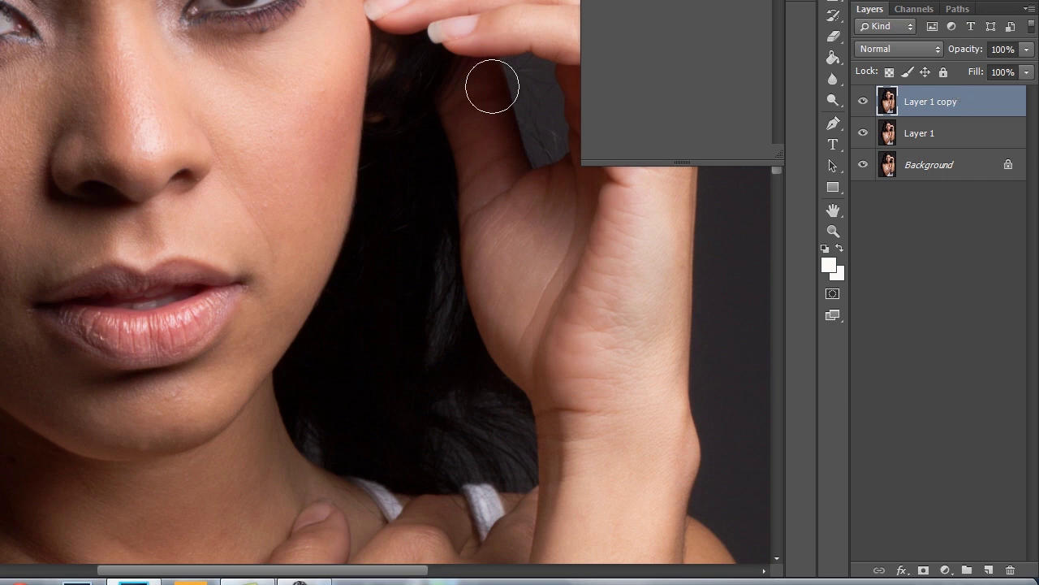
left_click(863, 102)
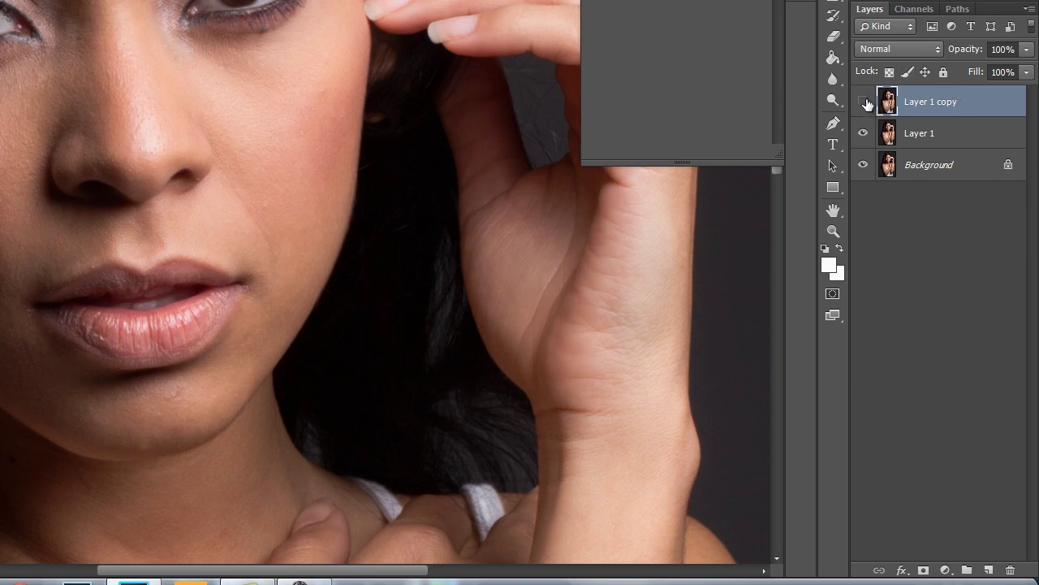
Start a Gaussian Blur on Layer 1 and try radius values of 12 and 6 pixels
left_click(926, 135)
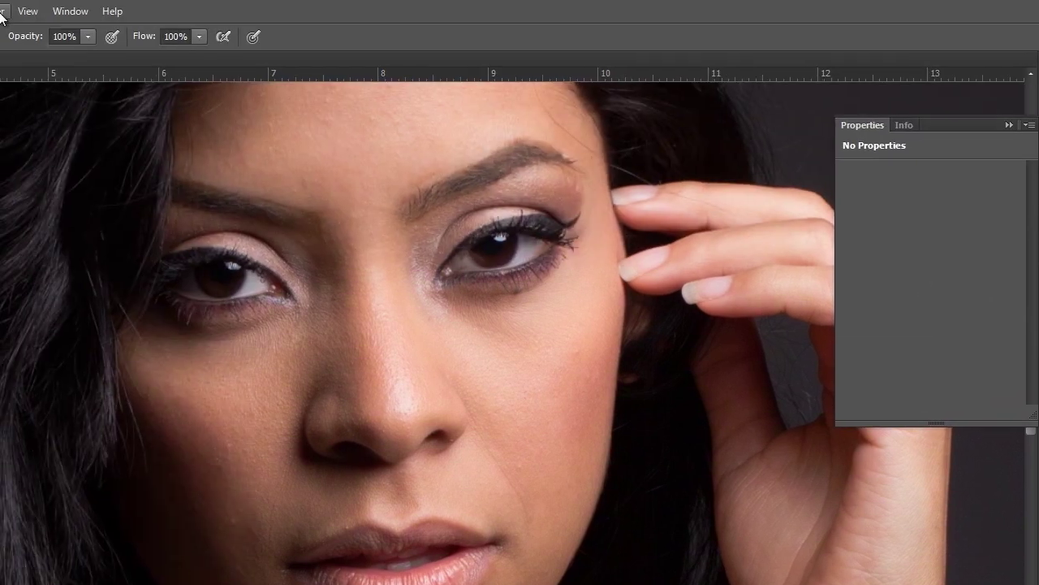
left_click(4, 11)
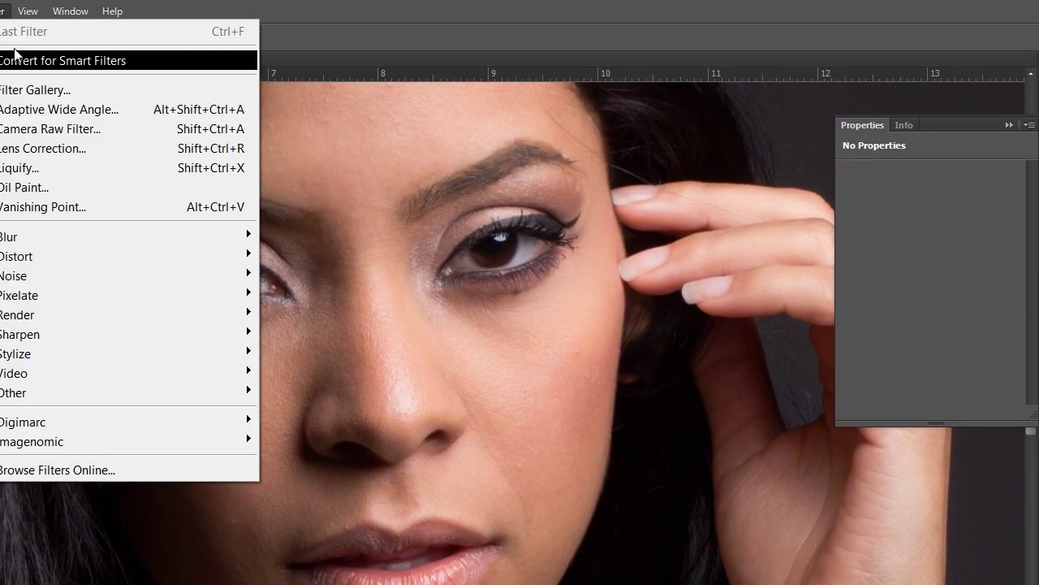
mouse_move(239, 237)
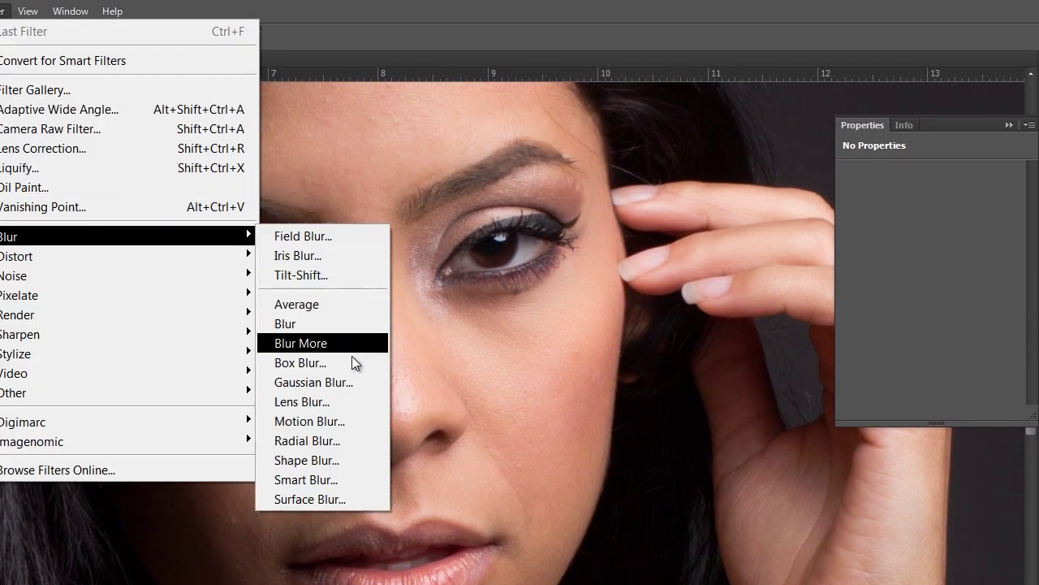
left_click(356, 381)
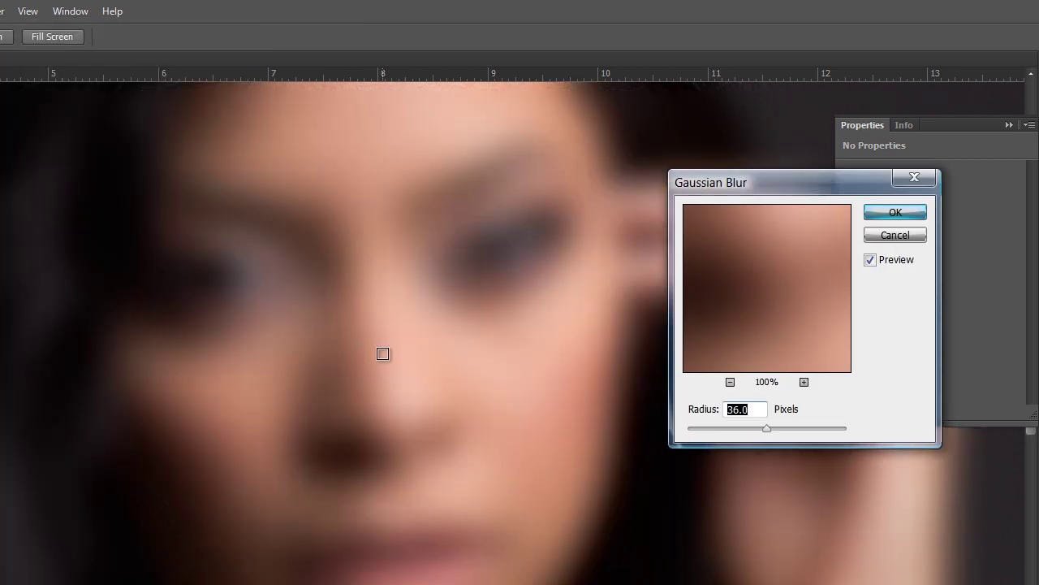
left_click(729, 429)
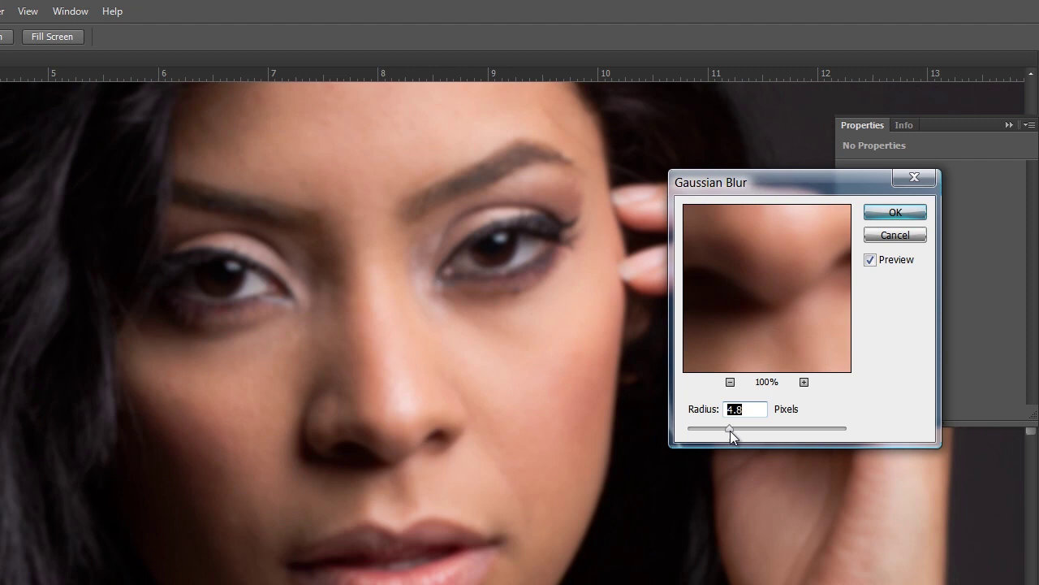
type("12")
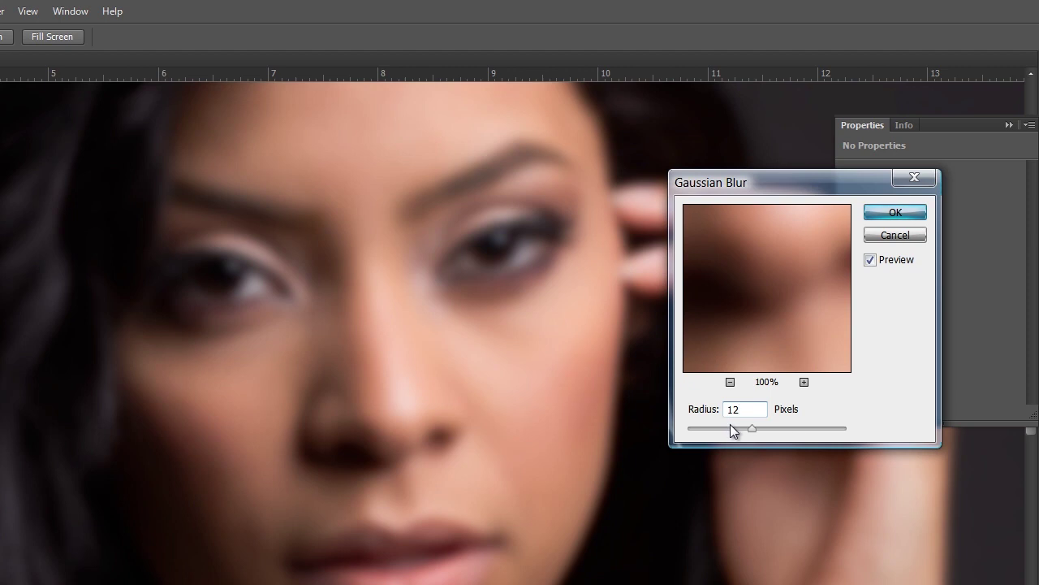
type("0")
key("BackSpace")
key("BackSpace")
key("BackSpace")
type("6")
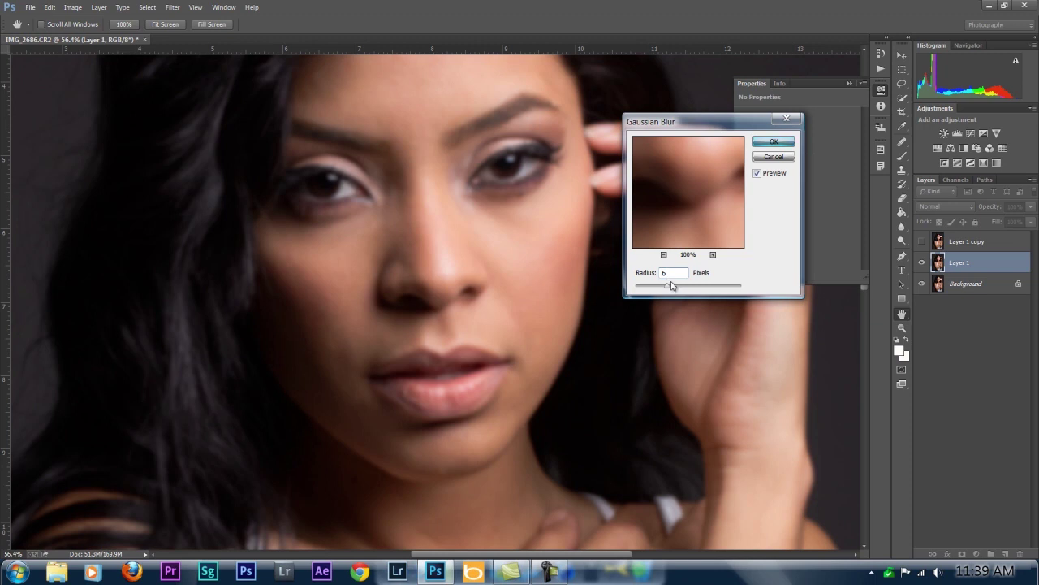
Set the Gaussian Blur radius to 3 pixels and apply it to Layer 1
key("BackSpace")
type("3")
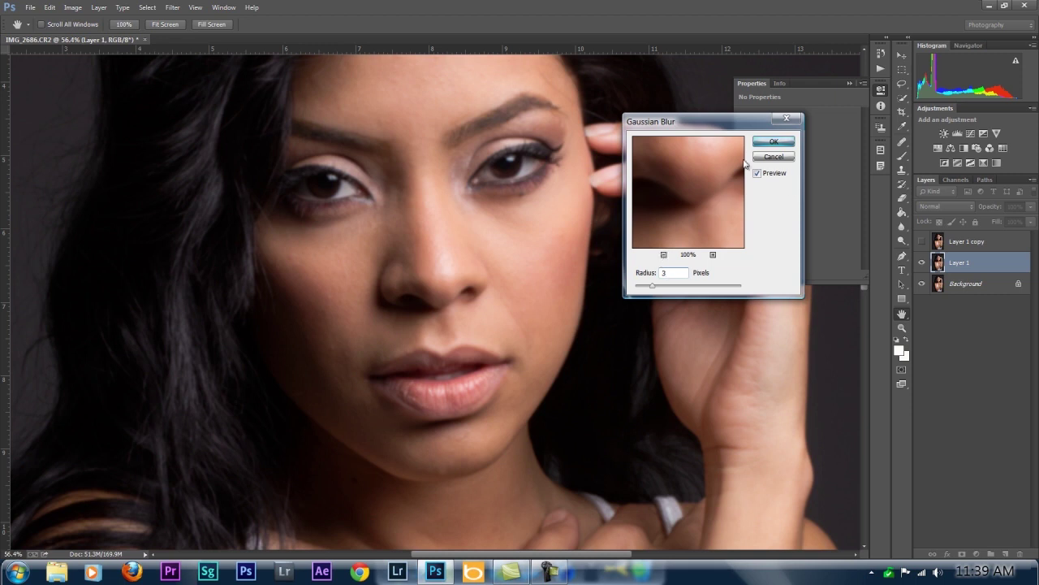
left_click(776, 141)
key("b")
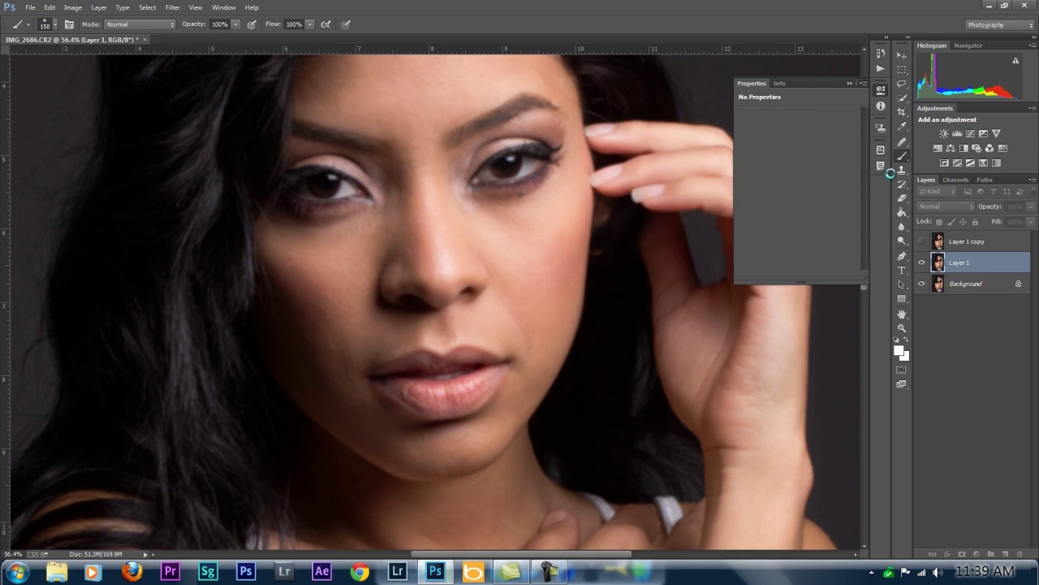
Rename the blurred layer "lo" and the hidden copy above it "hi"
double_click(959, 262)
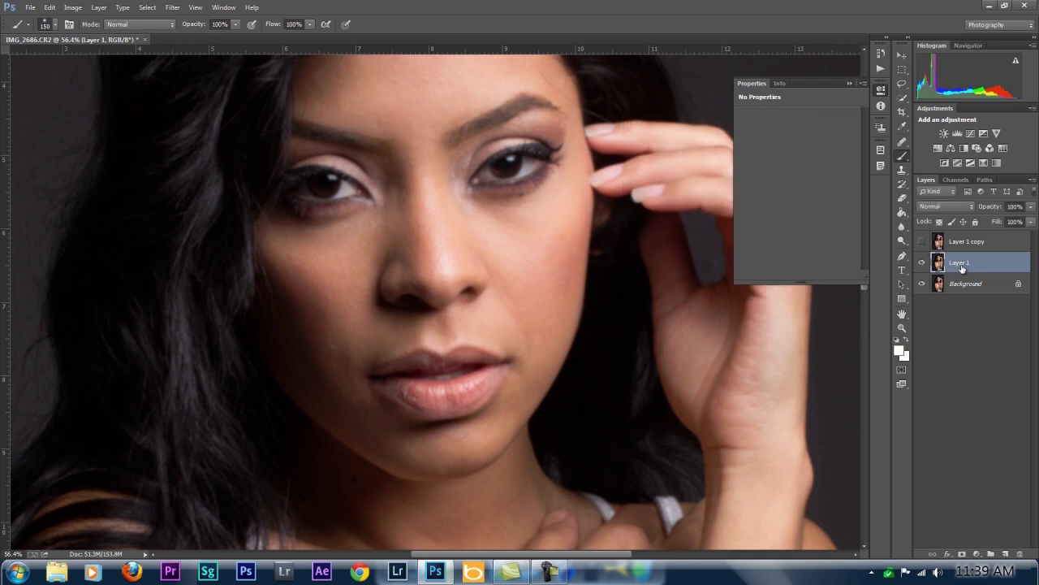
type("lo")
key("Return")
double_click(956, 244)
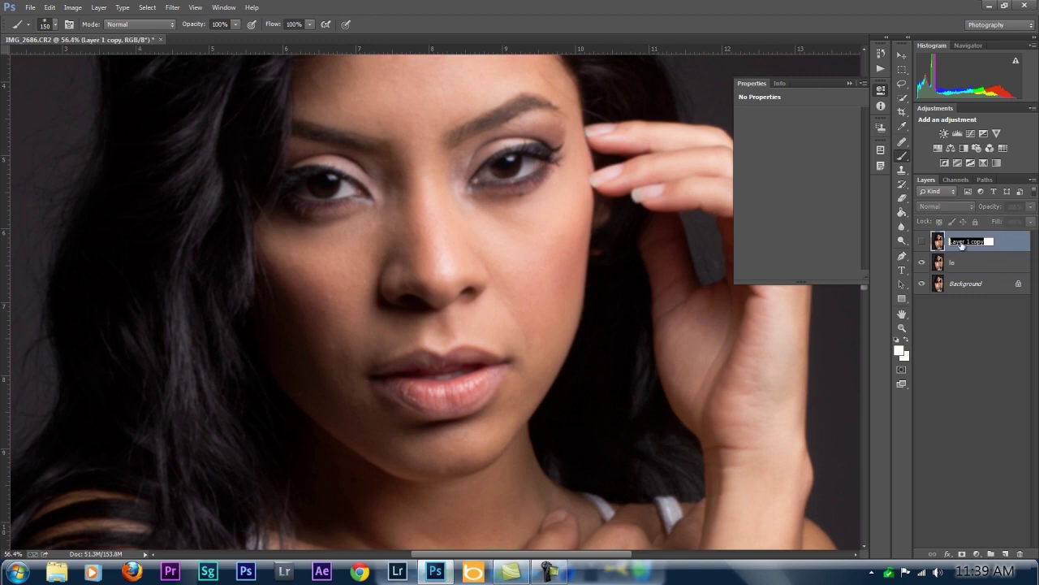
type("hi")
key("Return")
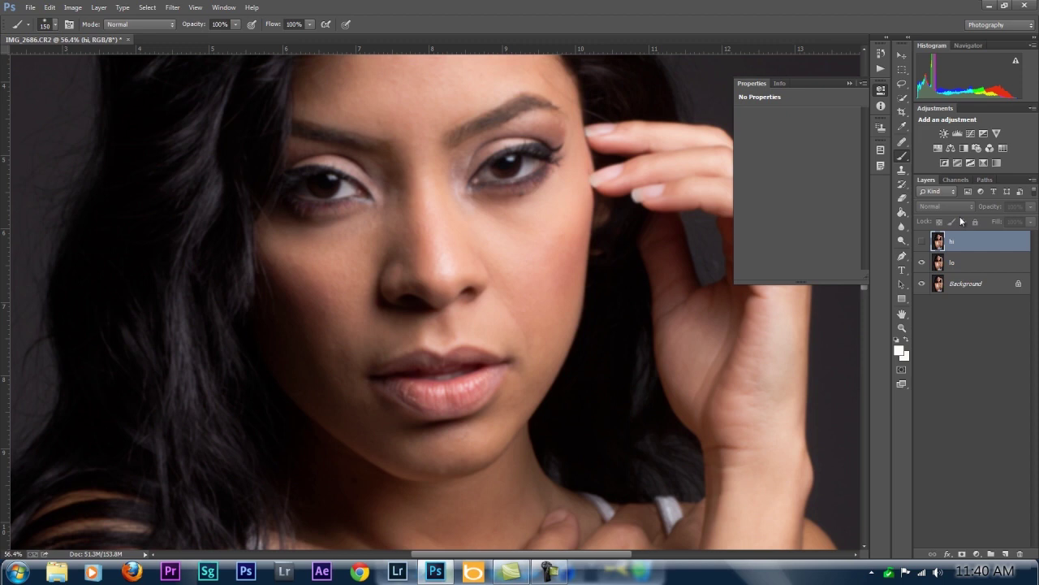
Show the hi layer and use Apply Image on it with the lo layer as source, Subtract blending, scale 2 and offset 128
left_click(965, 264)
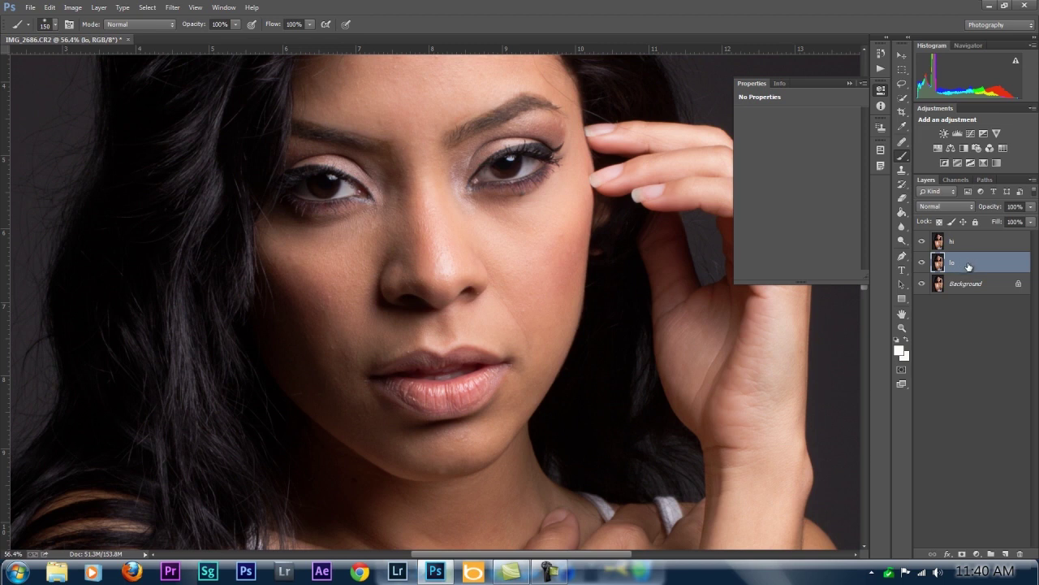
left_click(975, 241)
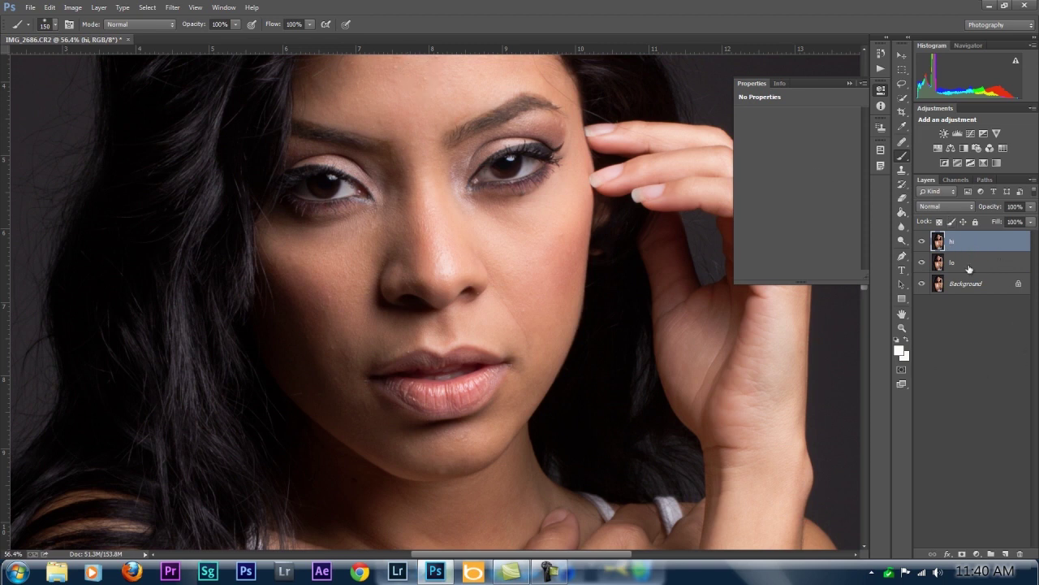
left_click(73, 7)
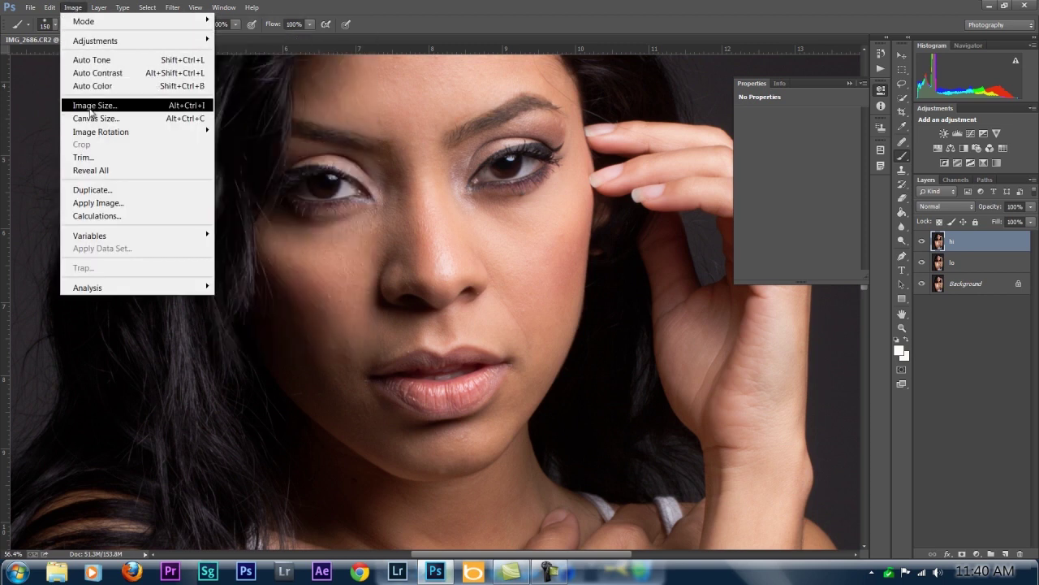
left_click(122, 202)
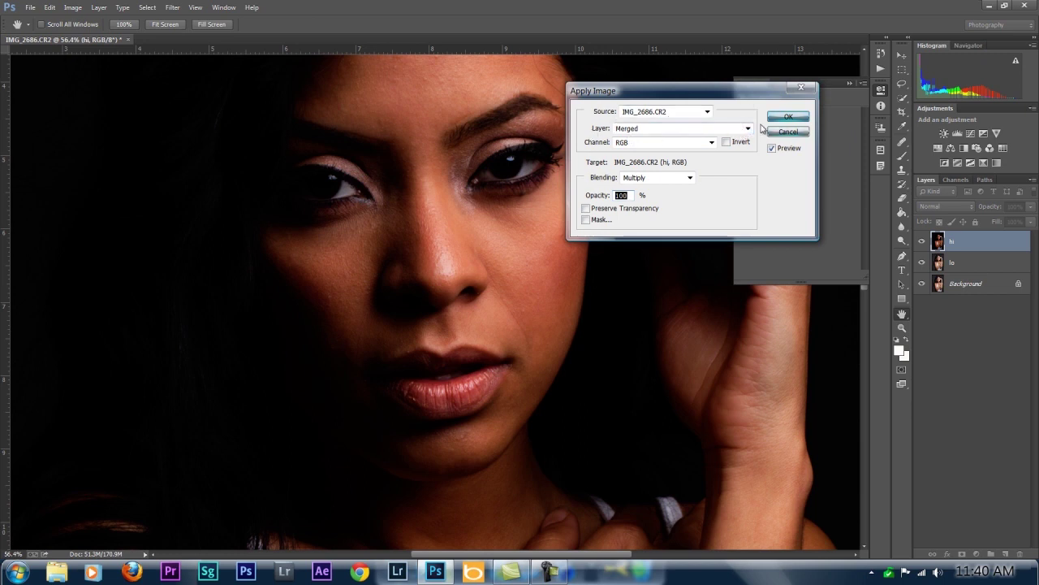
left_click(747, 129)
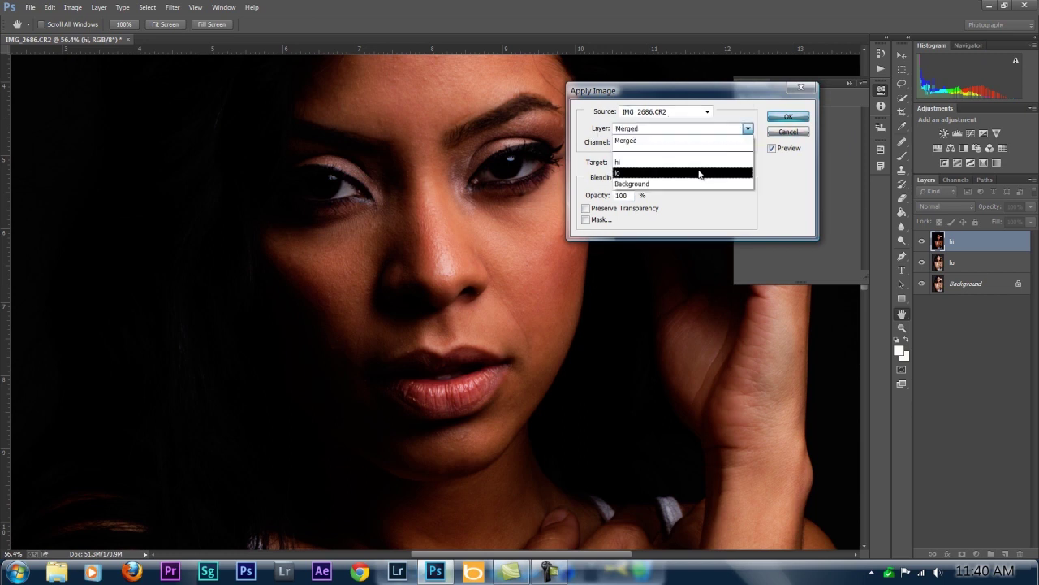
left_click(703, 173)
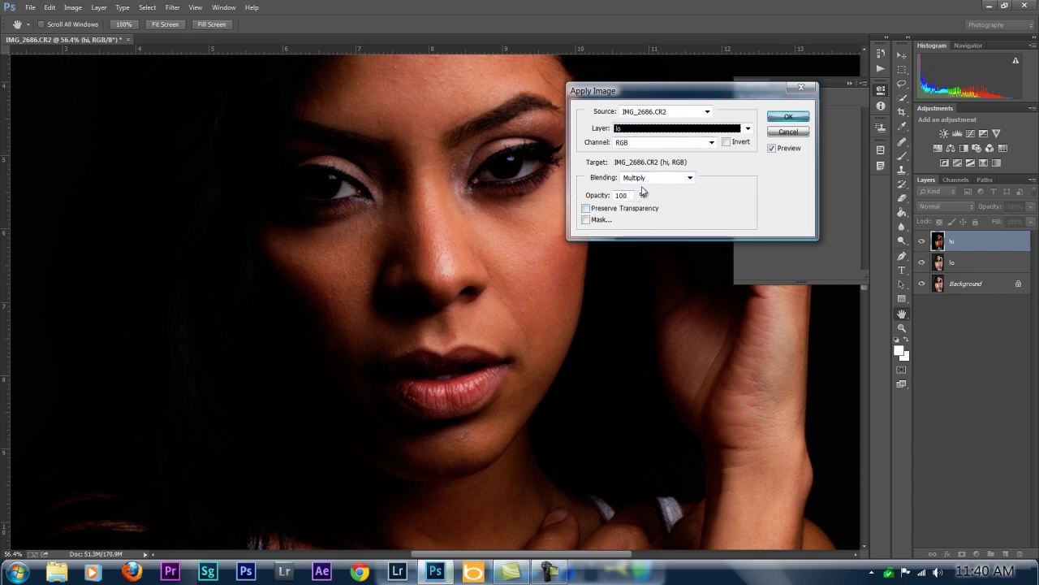
left_click(690, 177)
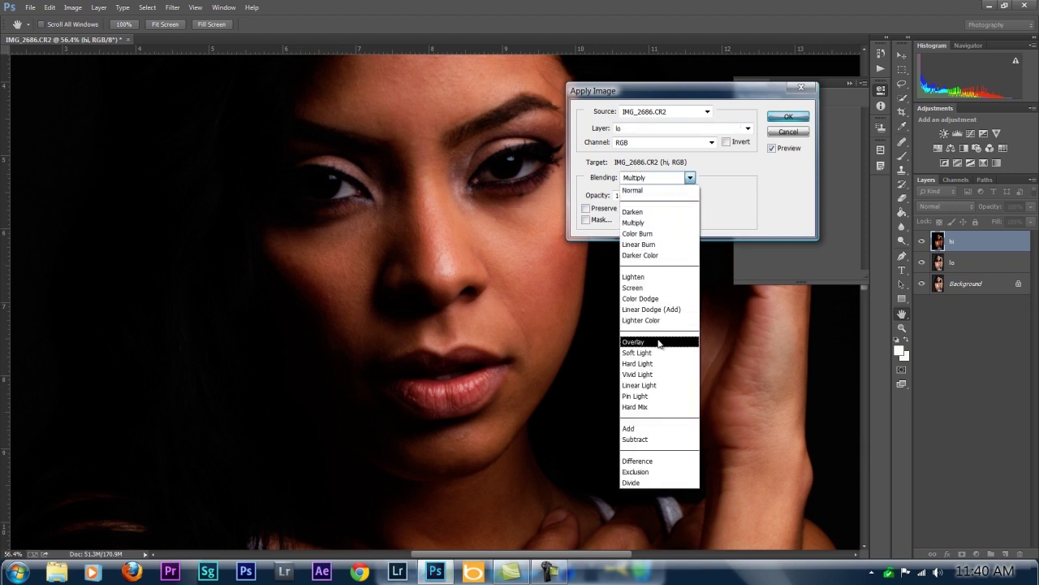
left_click(645, 440)
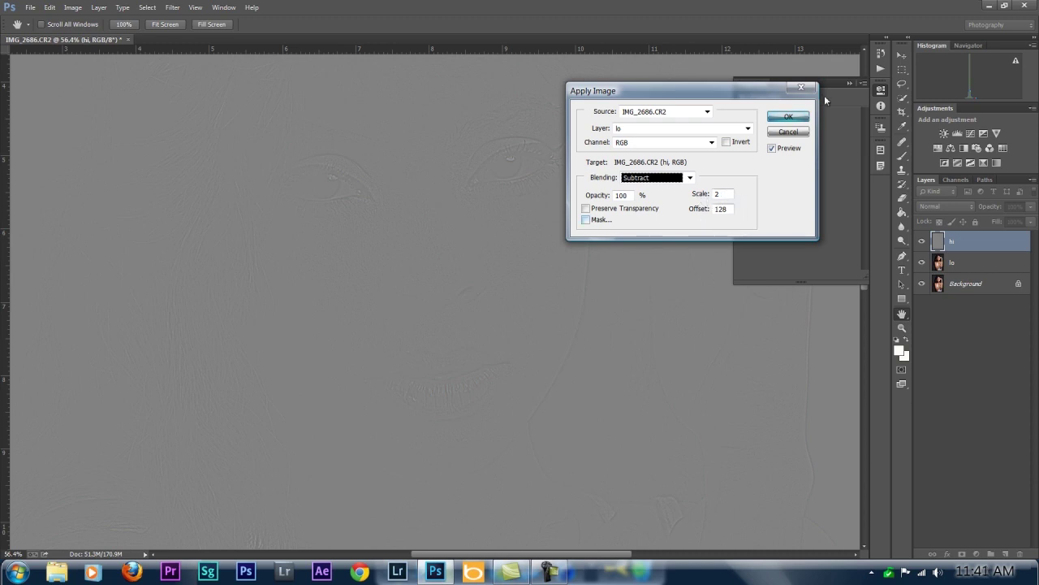
left_click(799, 118)
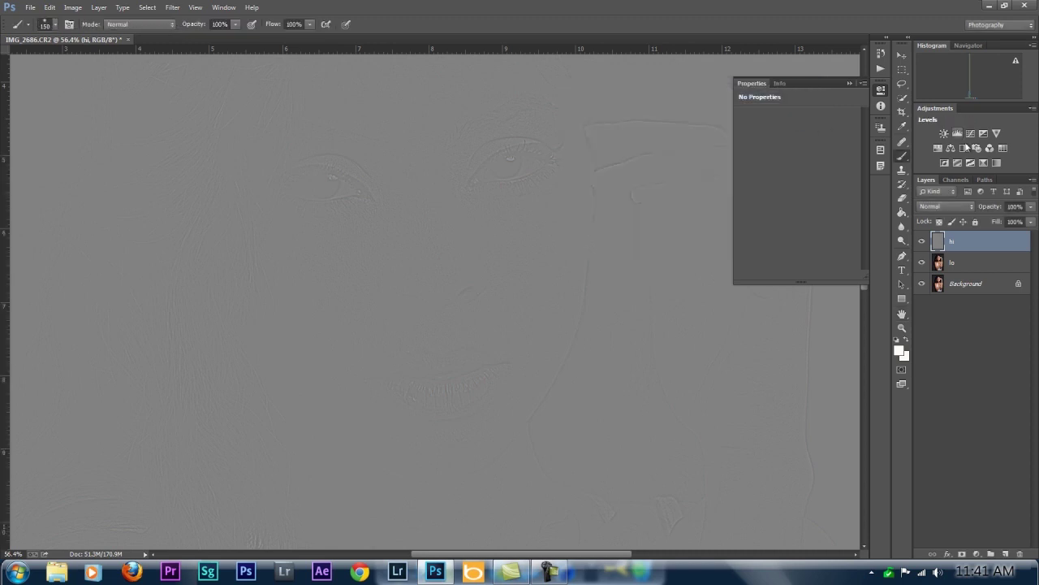
Set the hi layer's blend mode to Linear Light
left_click(962, 208)
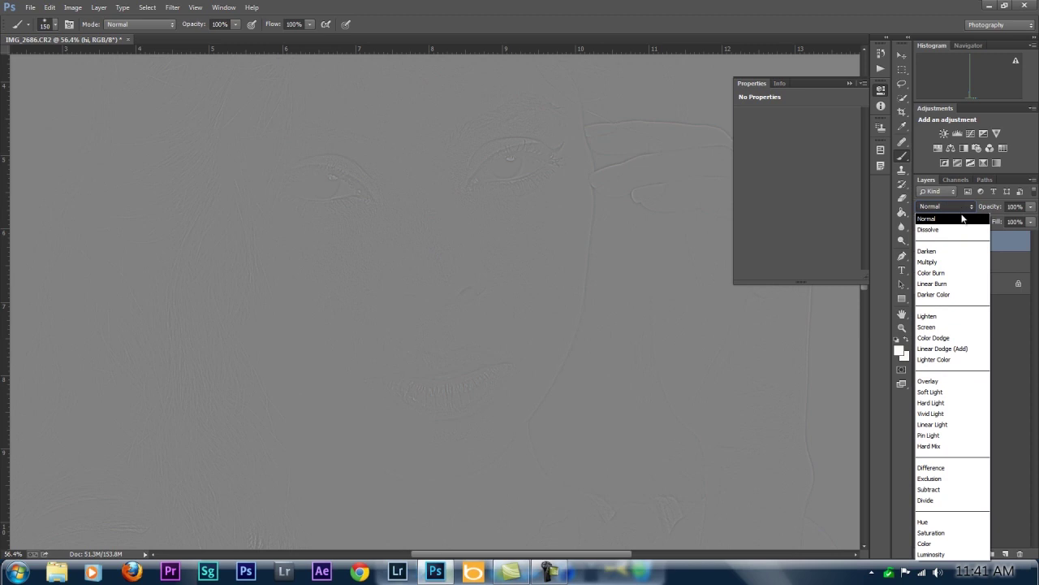
left_click(947, 425)
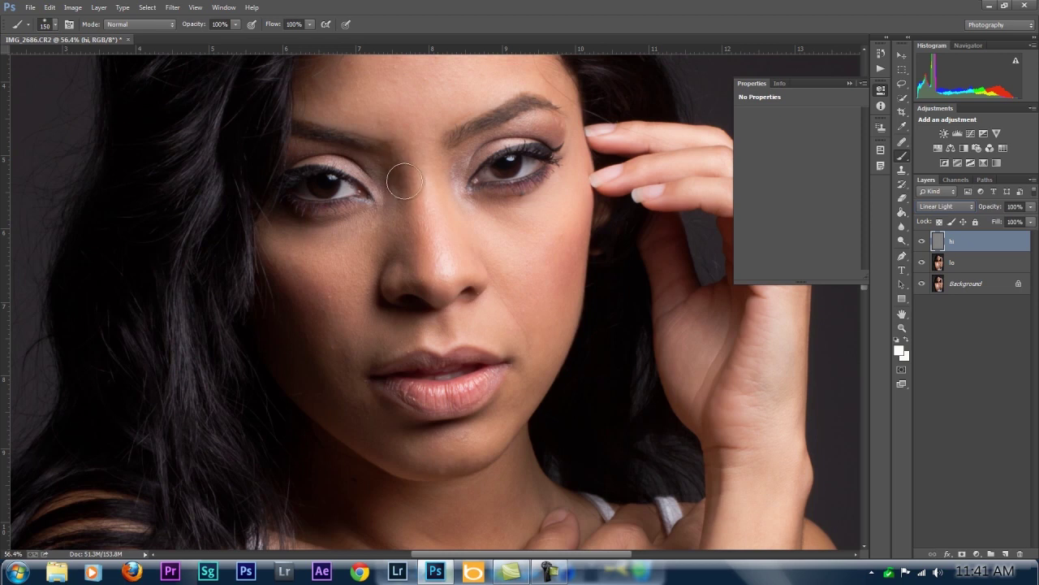
Try Vivid Light as the hi layer's blend mode, and return it to Linear Light
key("shift+alt+v")
key("shift+alt+n")
key("shift+alt+v")
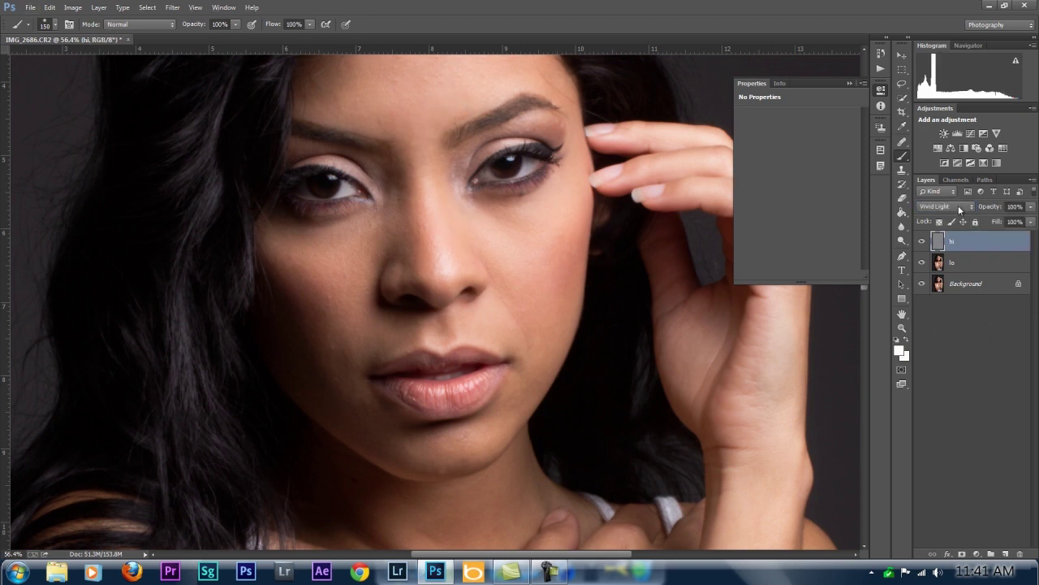
left_click(962, 208)
left_click(944, 424)
Open the Imagenomic Portraiture filter on the lo layer
left_click(978, 260)
left_click(978, 244)
key("alt")
left_click(900, 57)
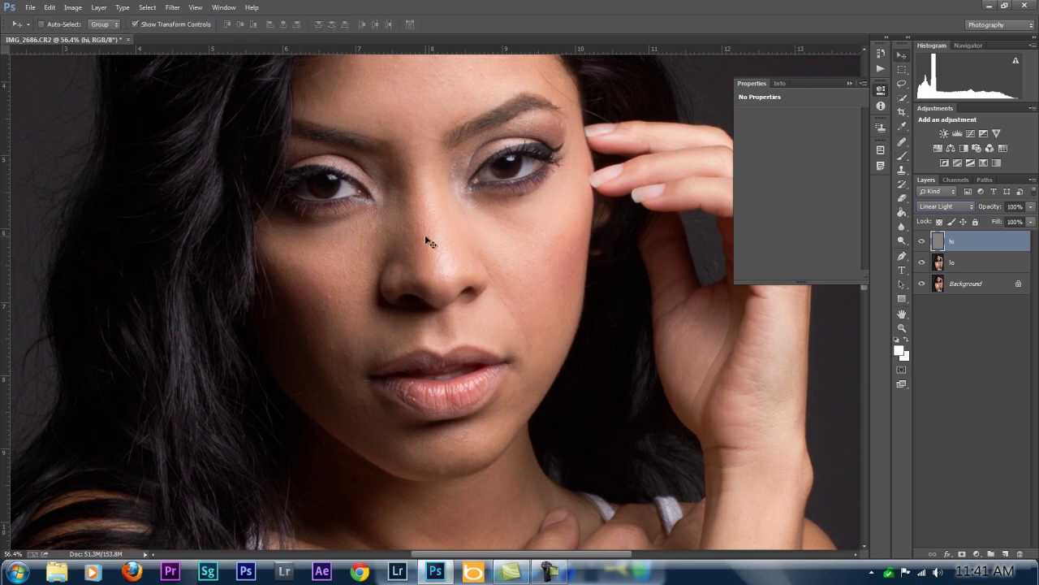
scroll(438, 235, "up", 3)
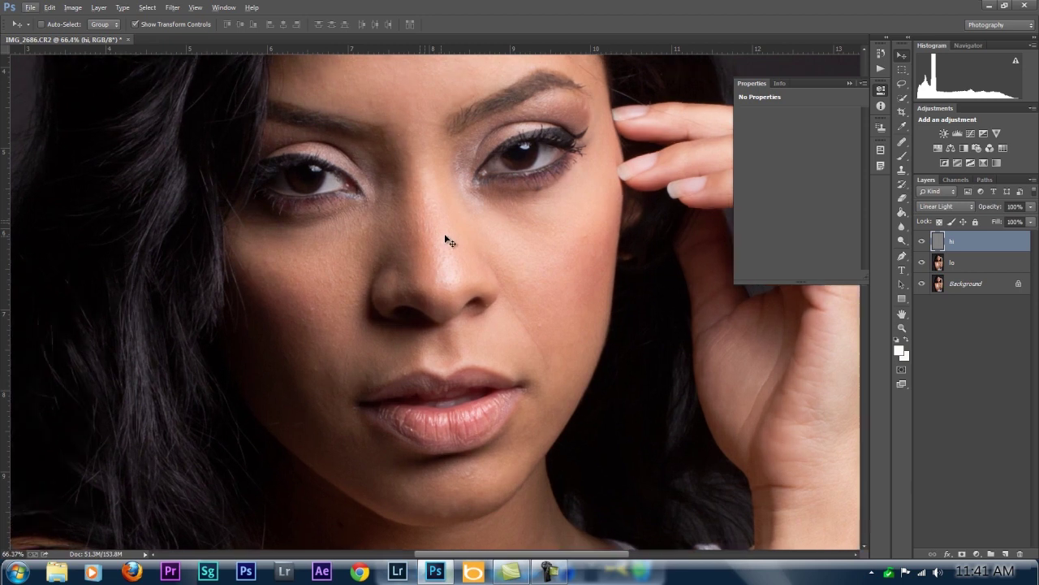
scroll(451, 240, "up", 3)
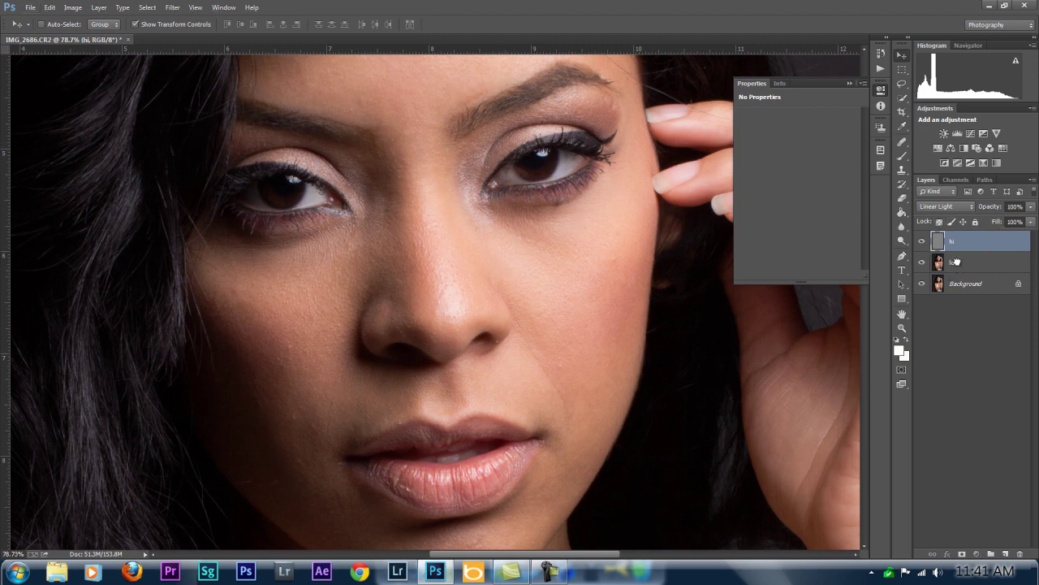
left_click(959, 263)
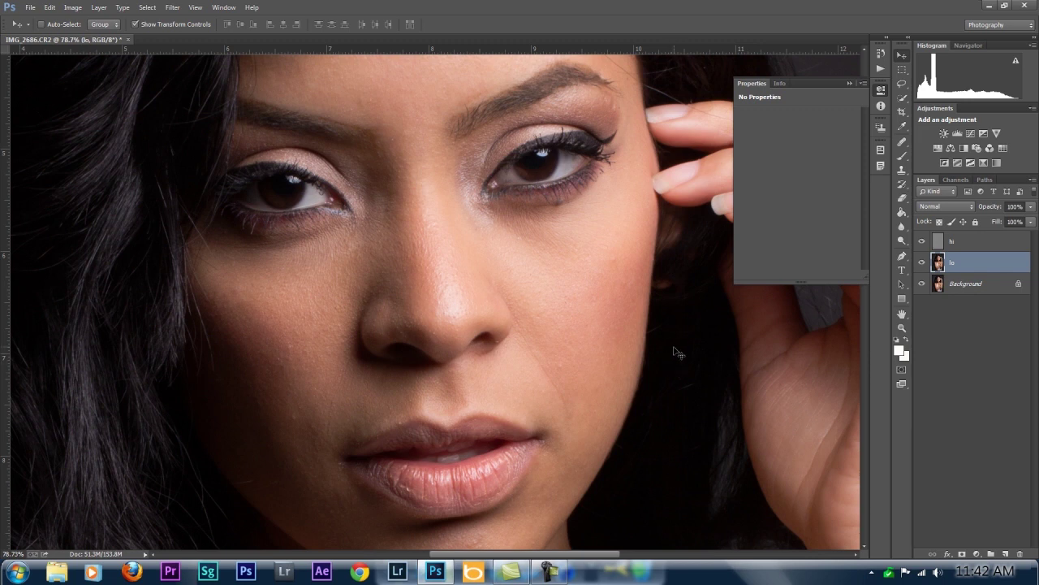
left_click(172, 7)
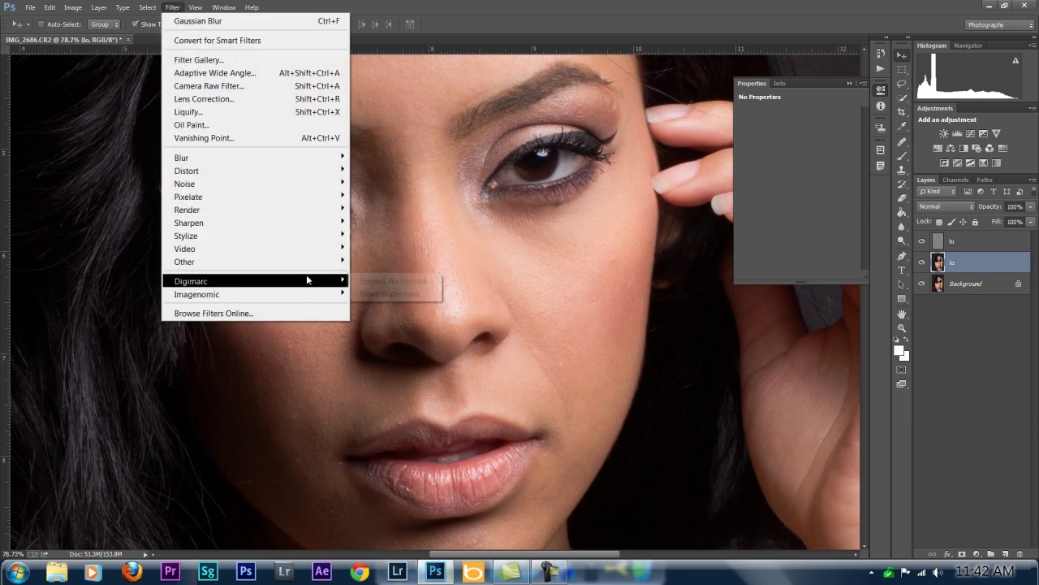
mouse_move(309, 297)
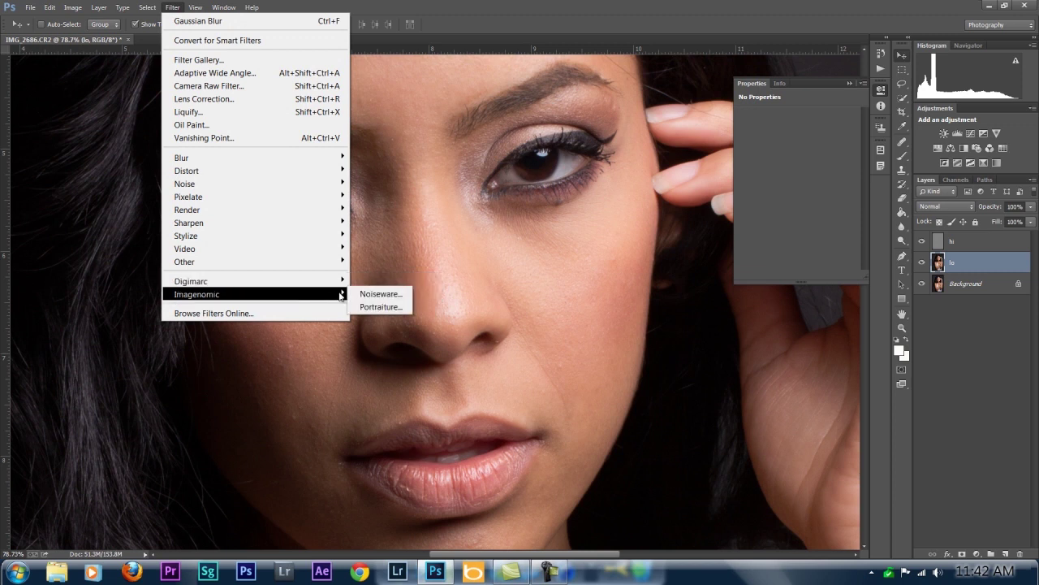
left_click(376, 307)
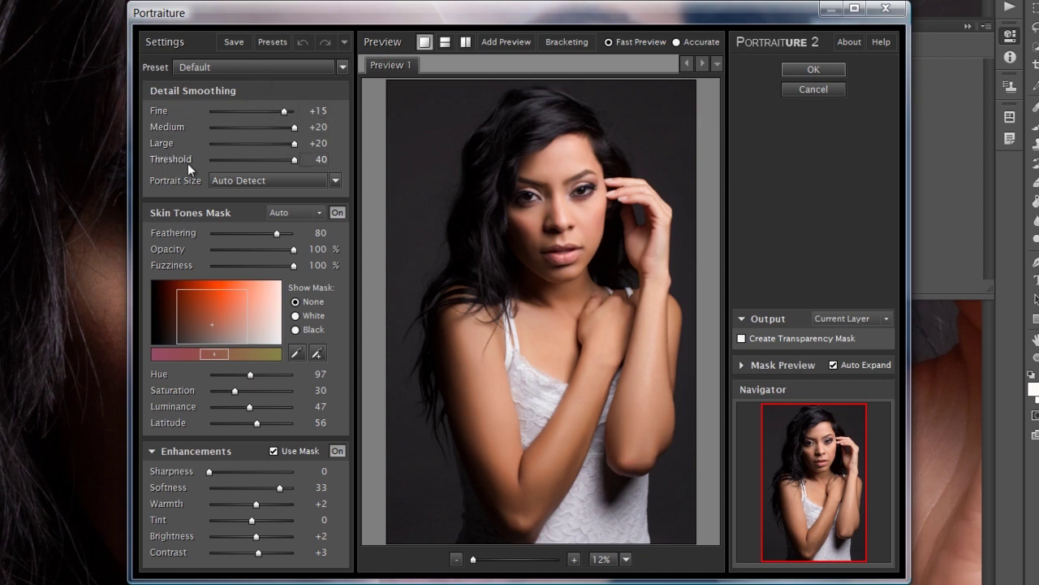
left_click(323, 159)
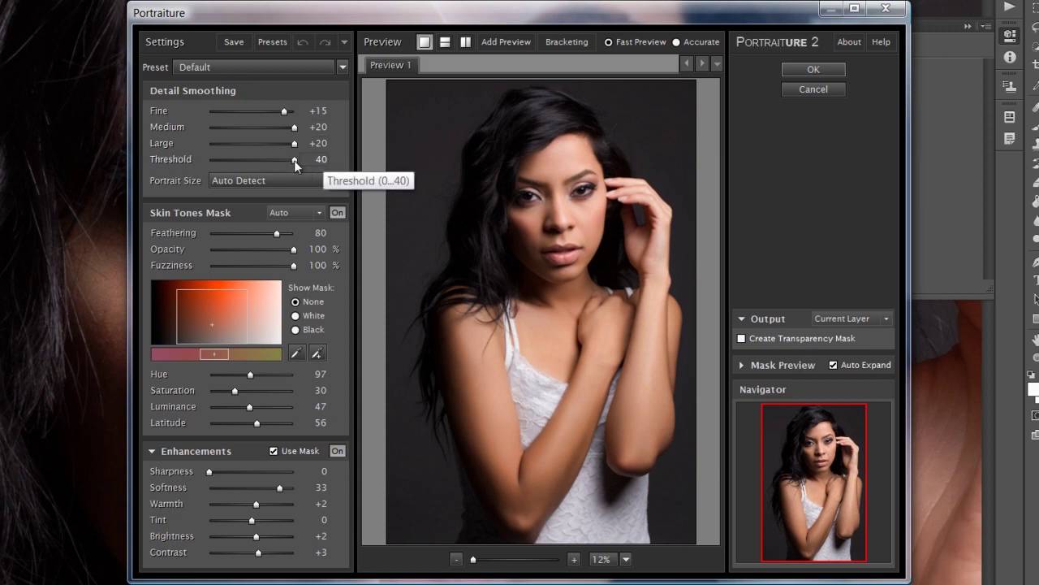
key("shift+Tab")
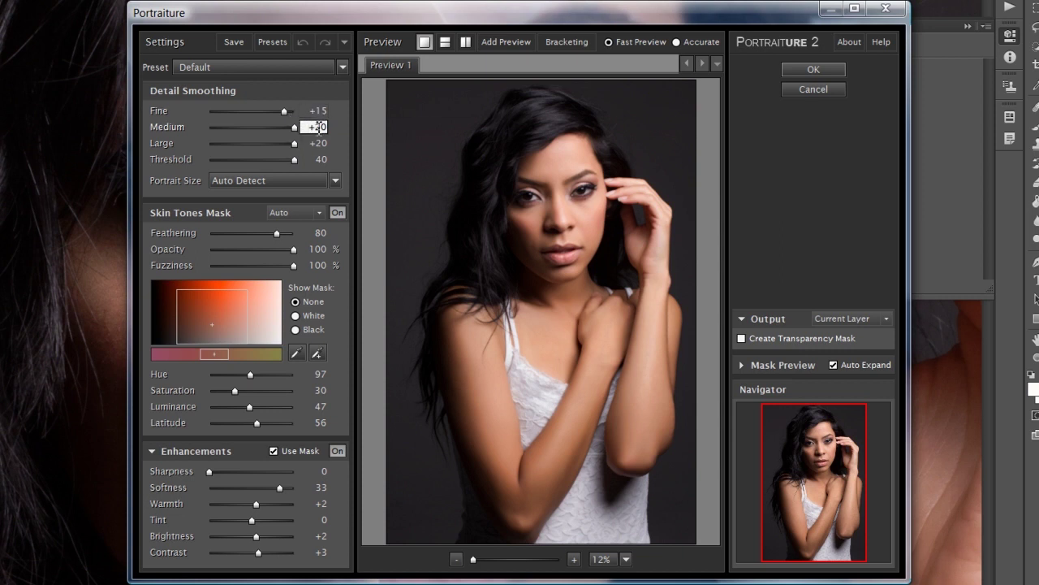
left_click(307, 123)
Set Portraiture's Softness to 40 and Contrast to 0, and apply the filter to the lo layer
left_click_drag(277, 485, 257, 483)
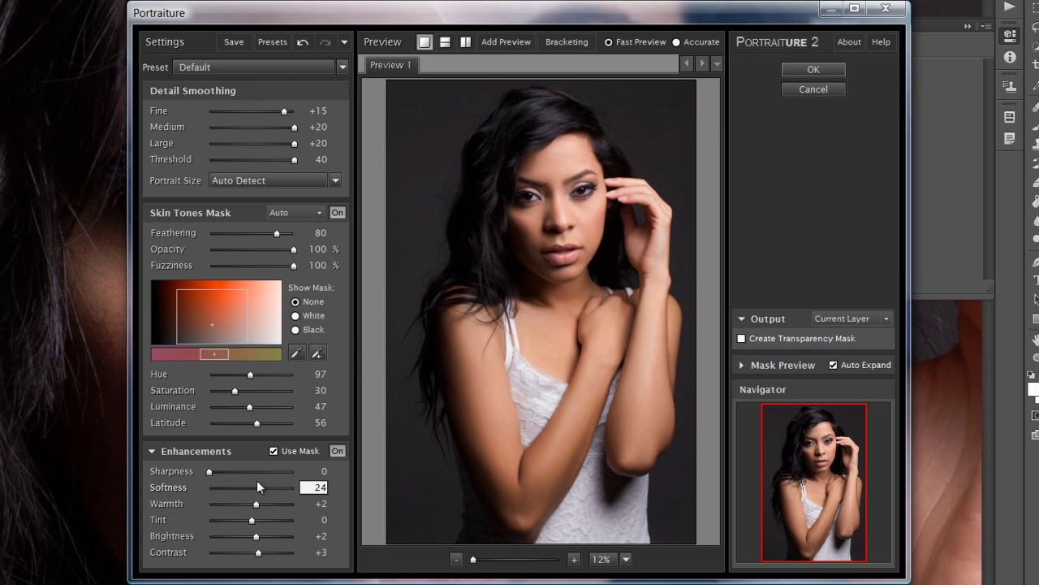
type("40")
key("Return")
left_click(324, 552)
type("0")
key("Return")
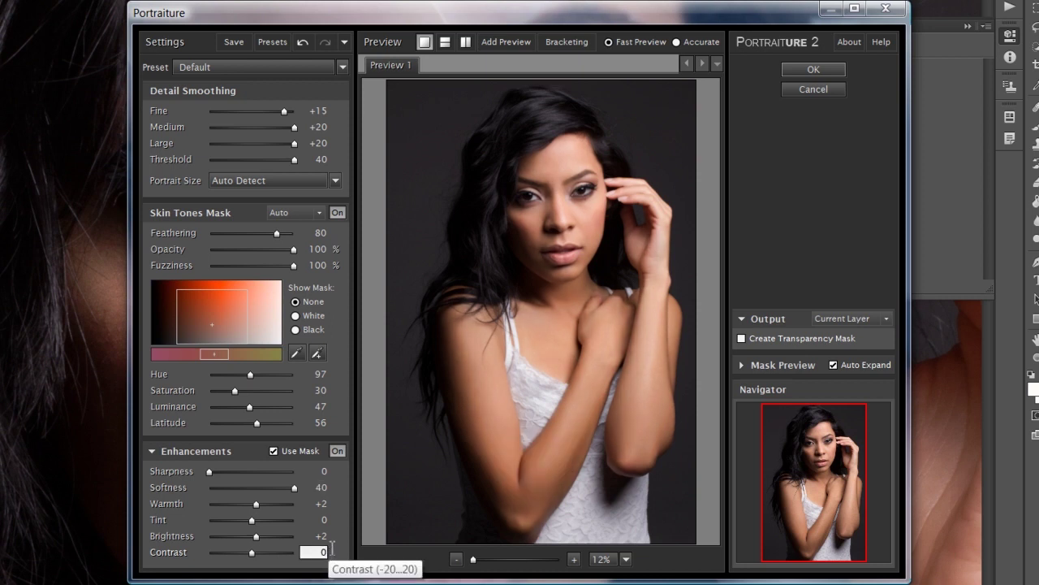
key("Return")
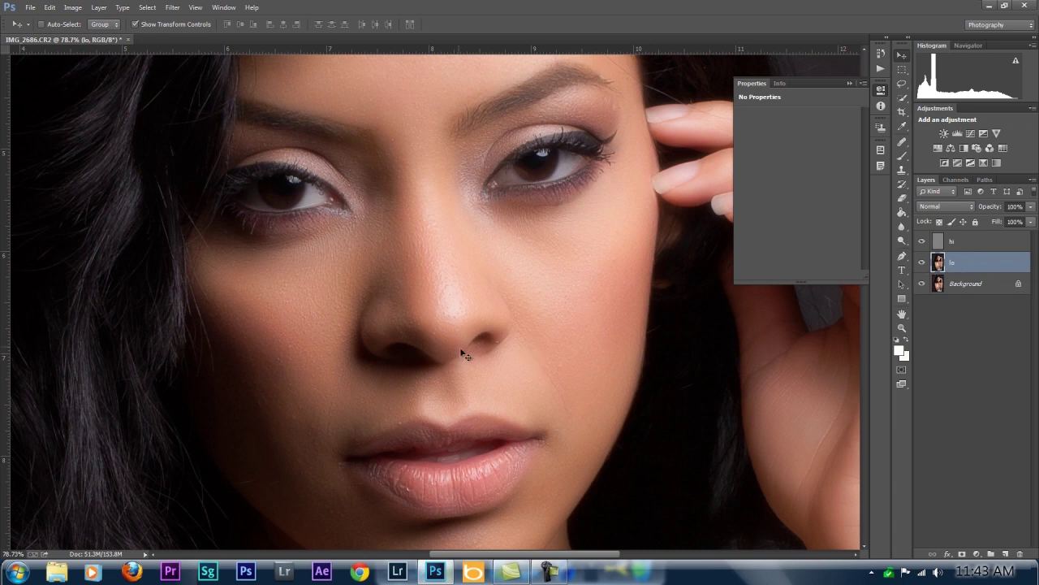
Apply the Median noise filter to the lo layer with a radius of 19 pixels
left_click(462, 239, "alt")
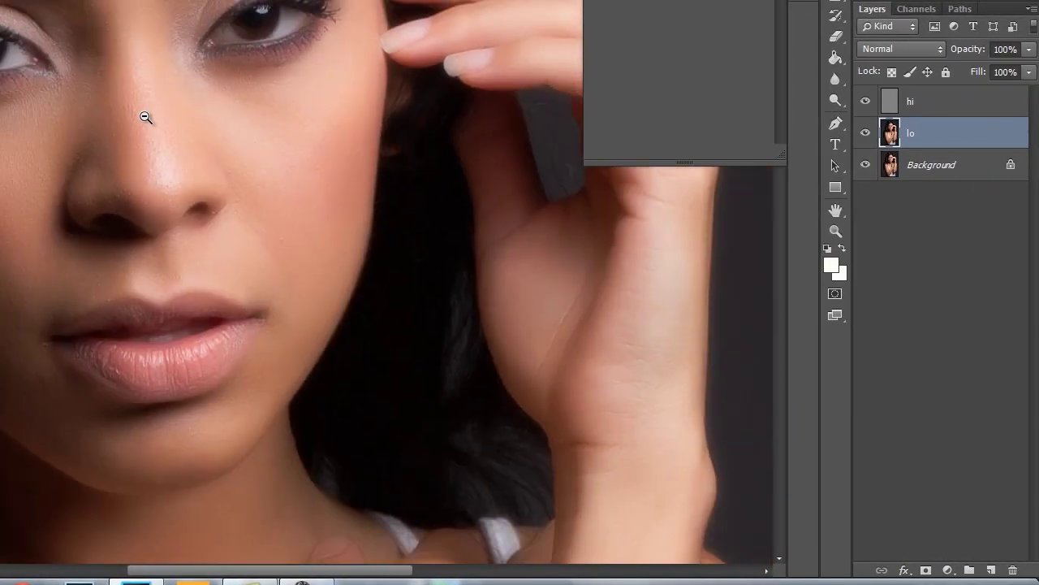
left_click(145, 117, "alt")
key("v")
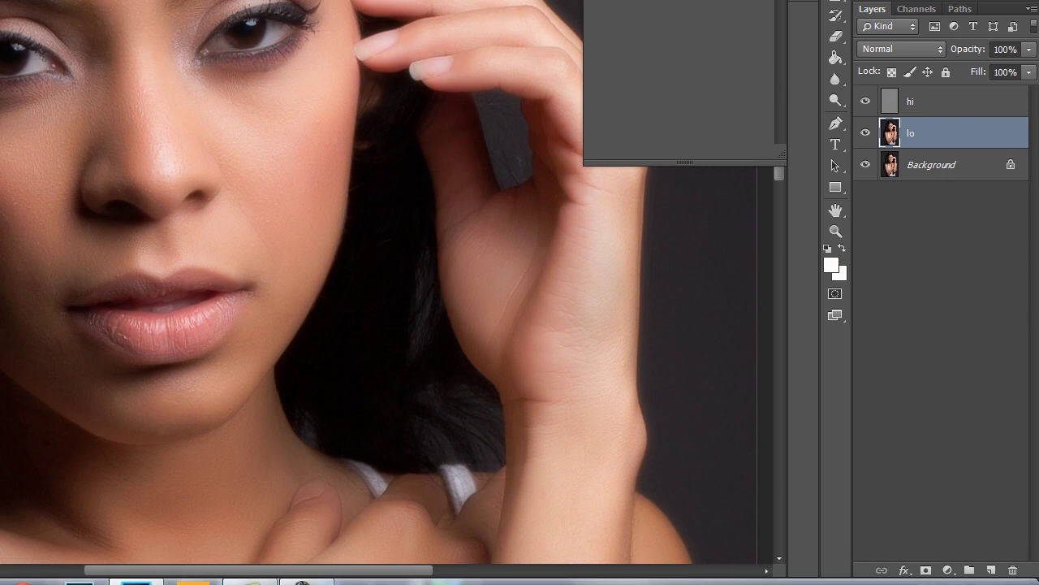
mouse_move(2, 14)
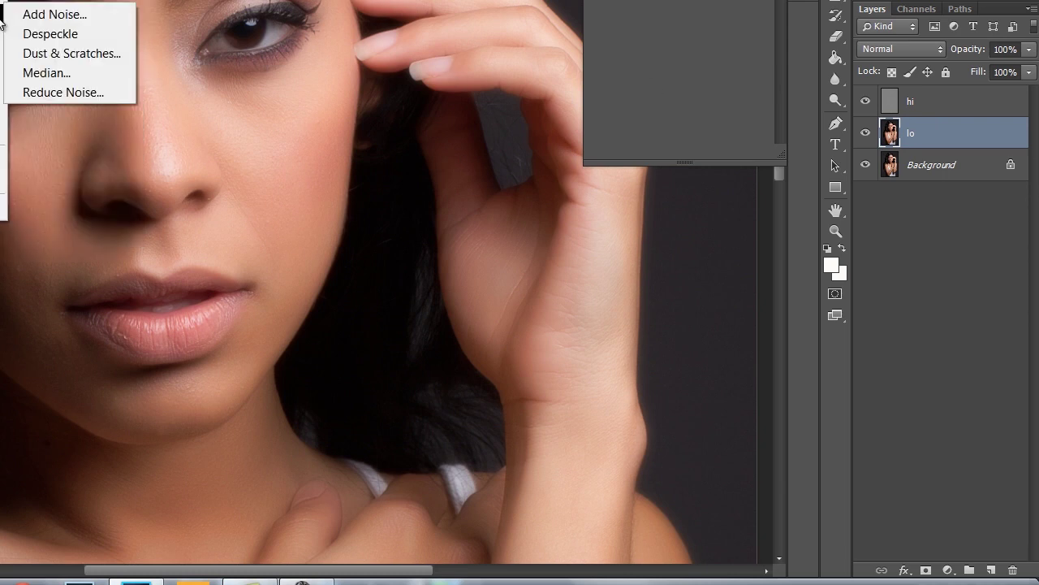
left_click(51, 74)
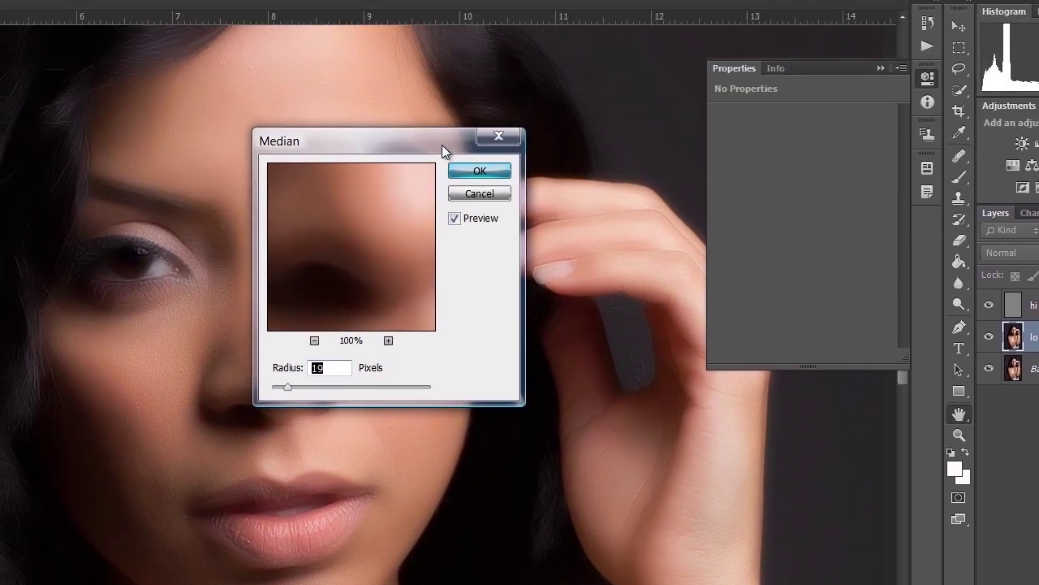
left_click_drag(442, 144, 774, 169)
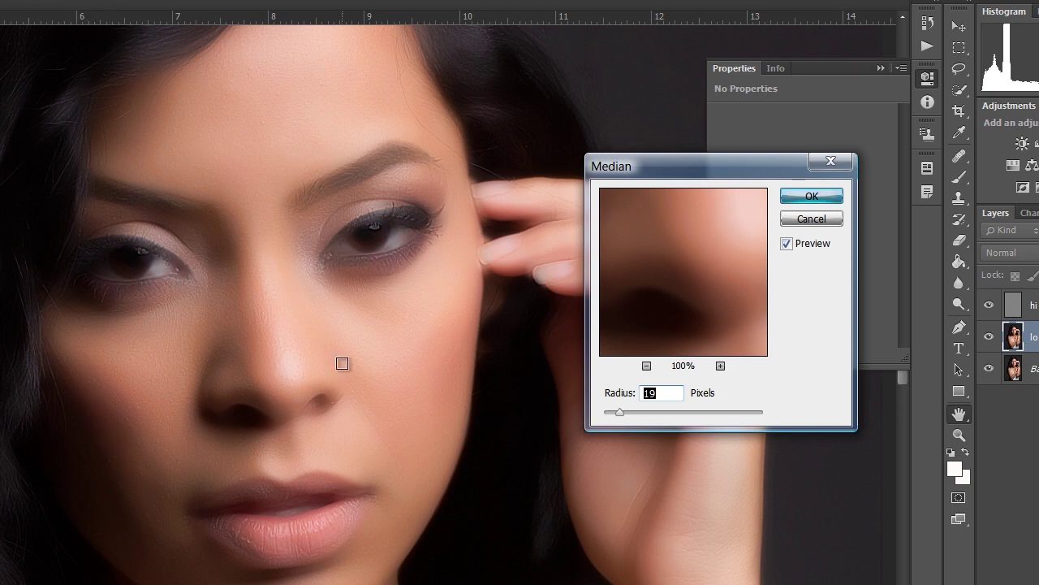
left_click(435, 367)
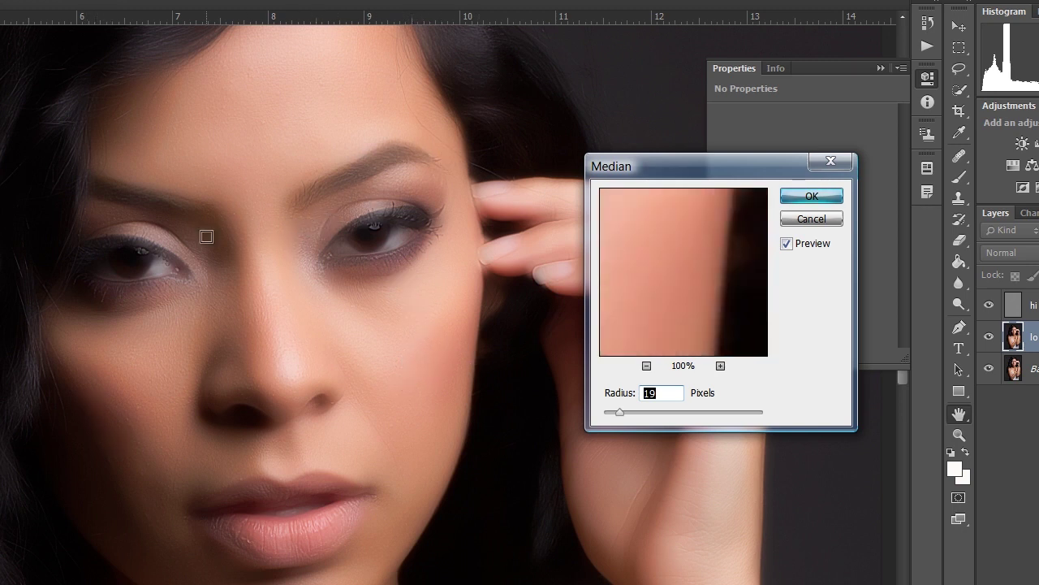
left_click(827, 202)
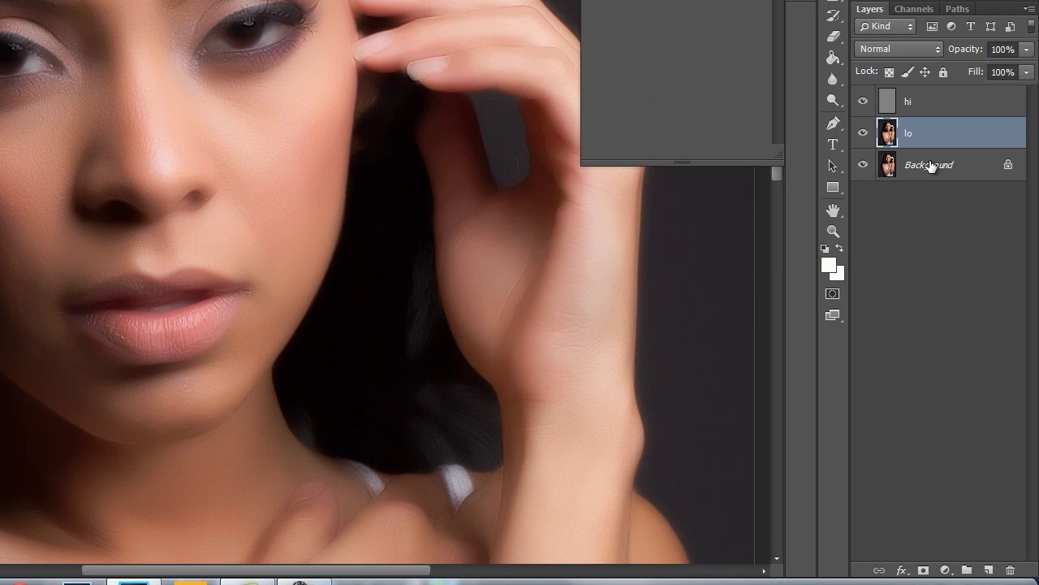
Duplicate the Background layer and apply Gaussian Blur to the copy, keeping the preset radius
left_click(969, 283)
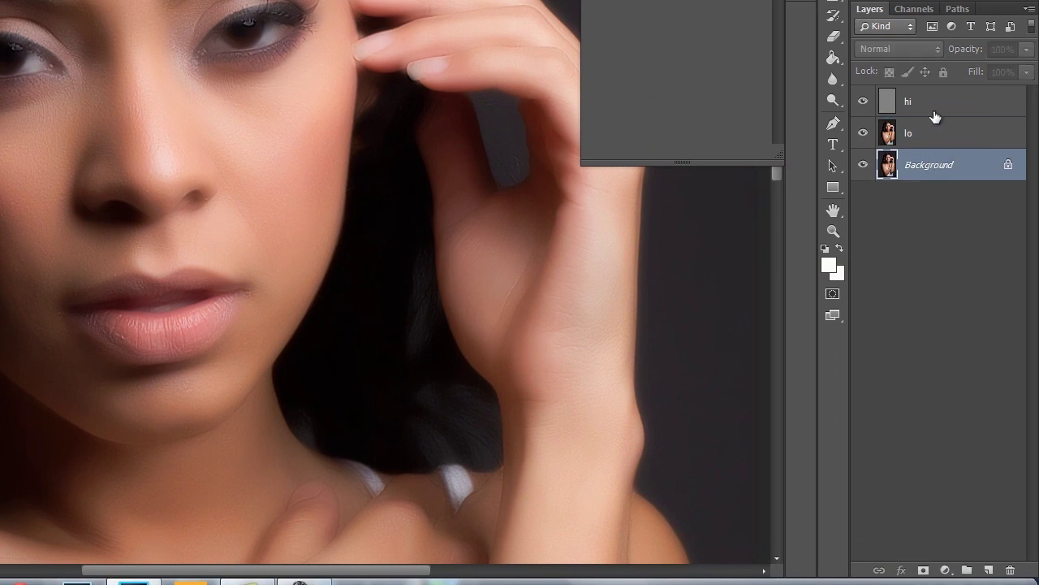
key("ctrl+j")
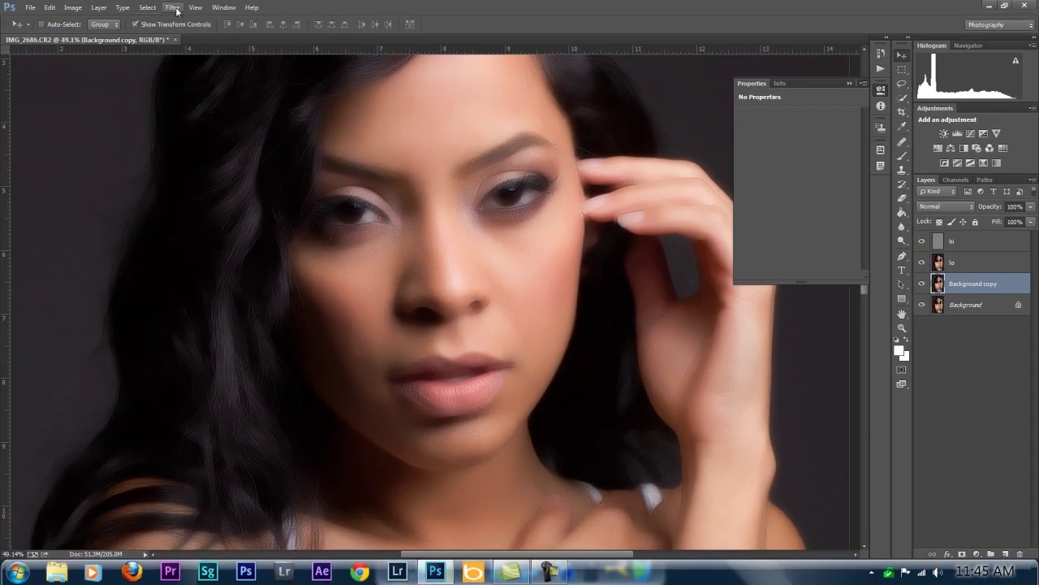
left_click(172, 7)
mouse_move(271, 155)
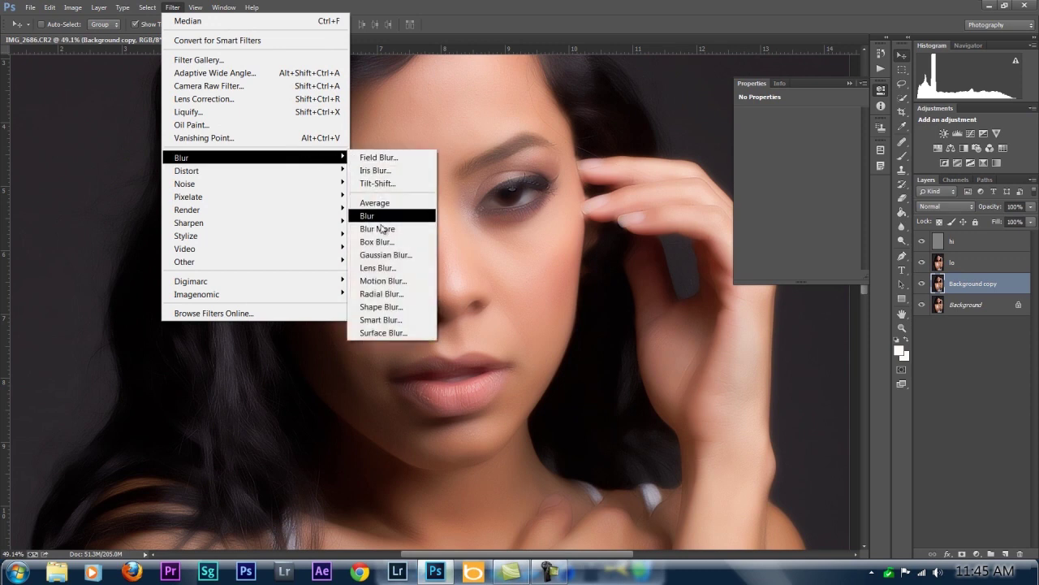
left_click(383, 255)
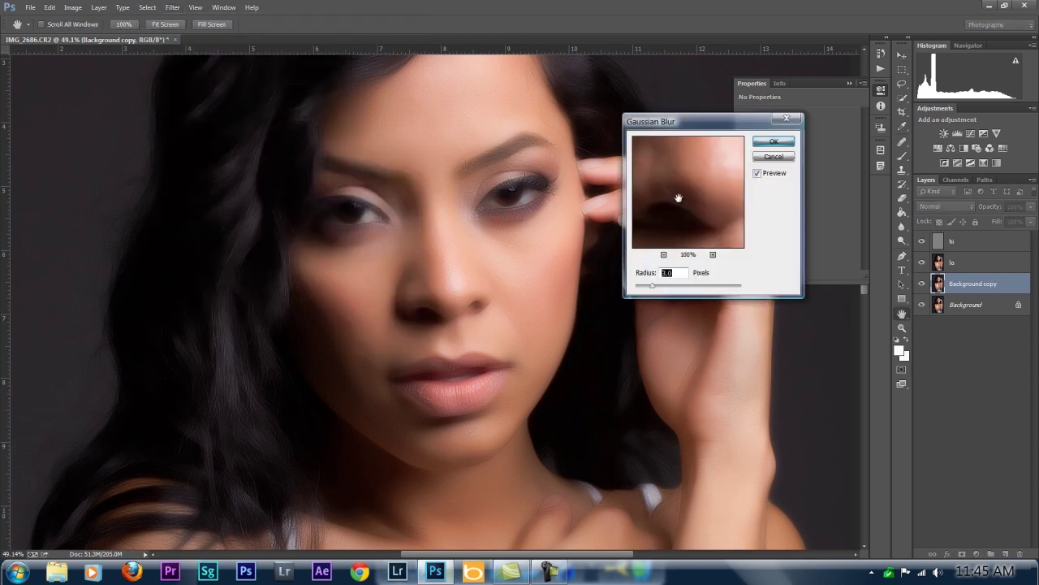
left_click(773, 141)
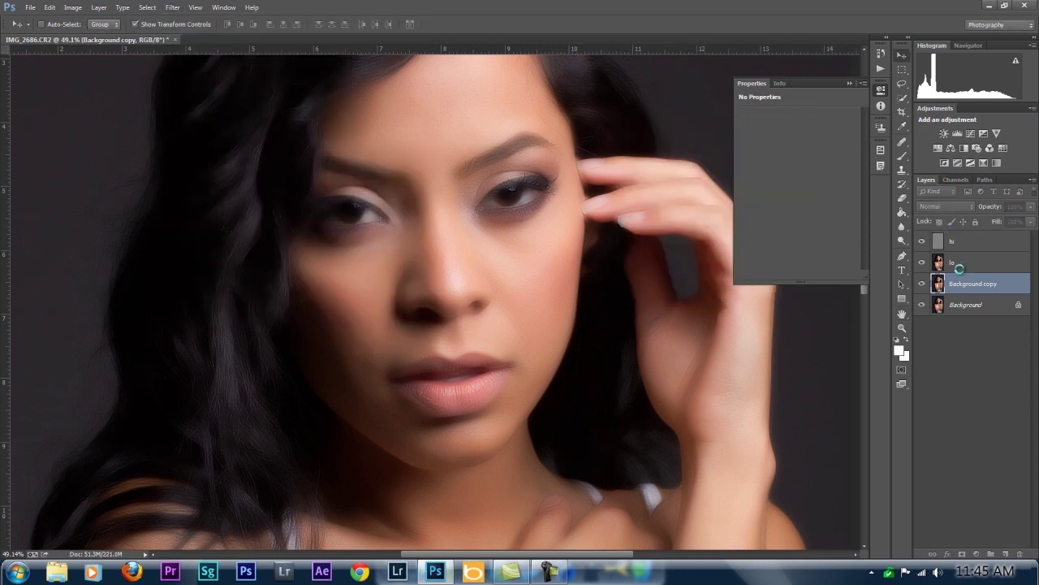
Add a layer mask to the lo layer and invert it to black
left_click(965, 262)
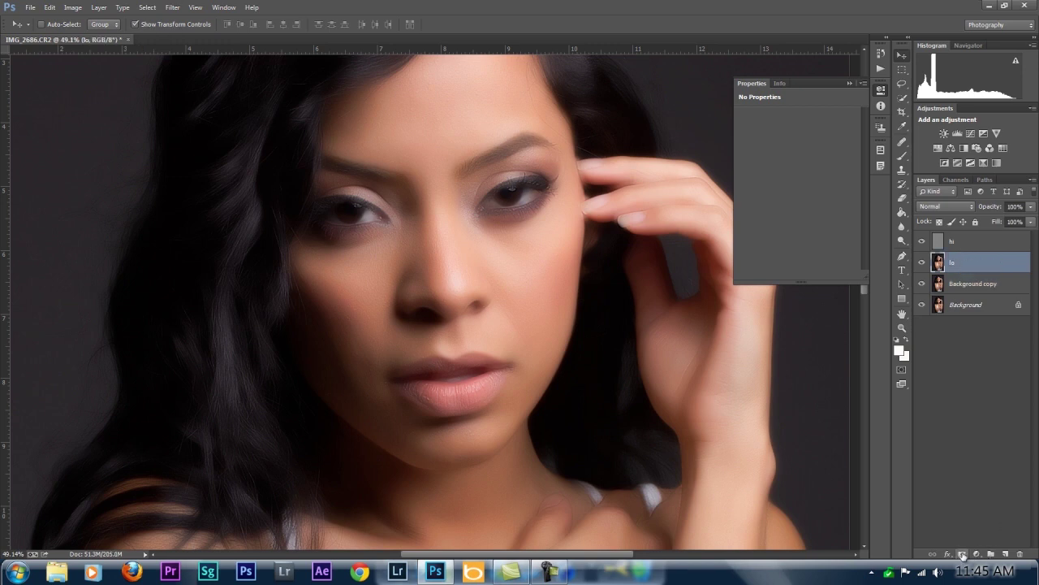
left_click(961, 554)
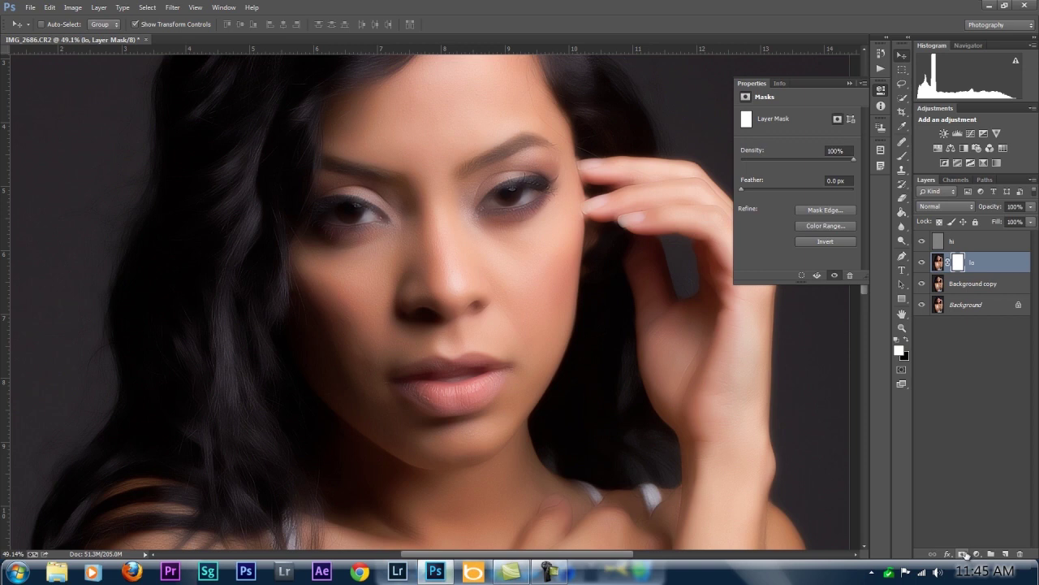
key("ctrl+i")
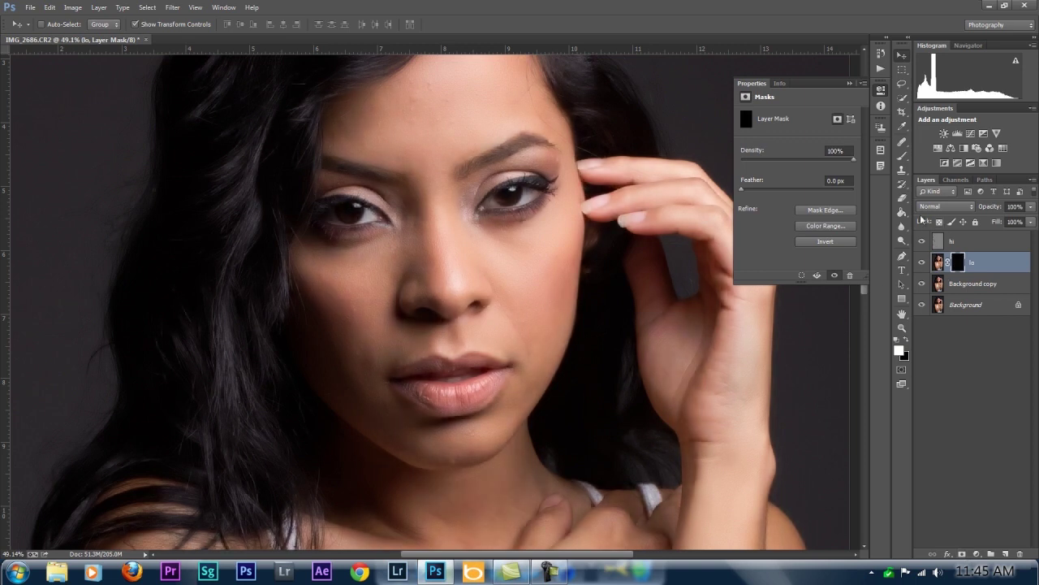
Paint white with the Brush on the lo layer's mask over the brighter cheek beside the nose and mouth
left_click(902, 155)
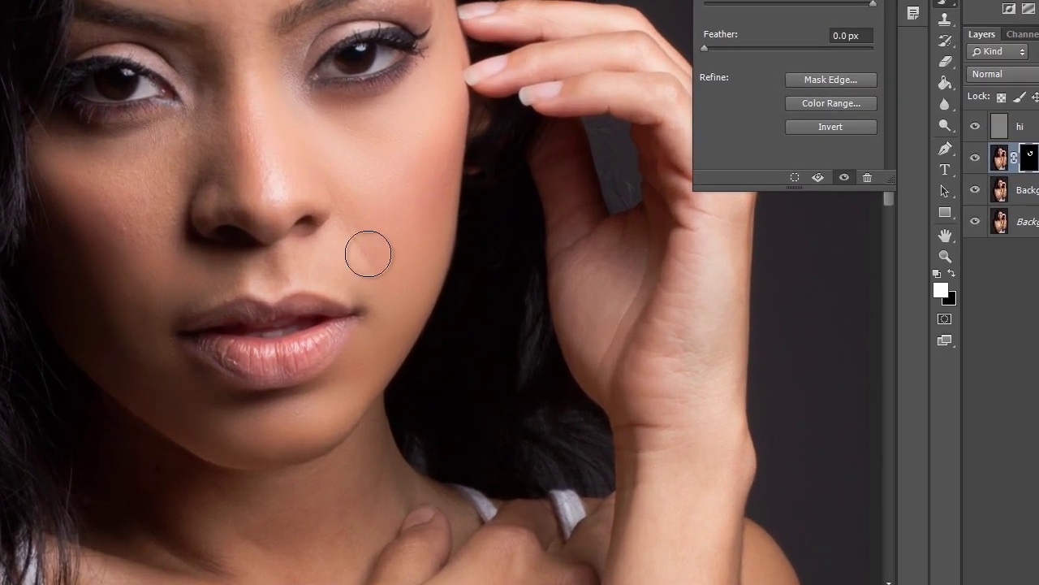
left_click_drag(413, 290, 489, 226)
left_click(489, 226, "alt")
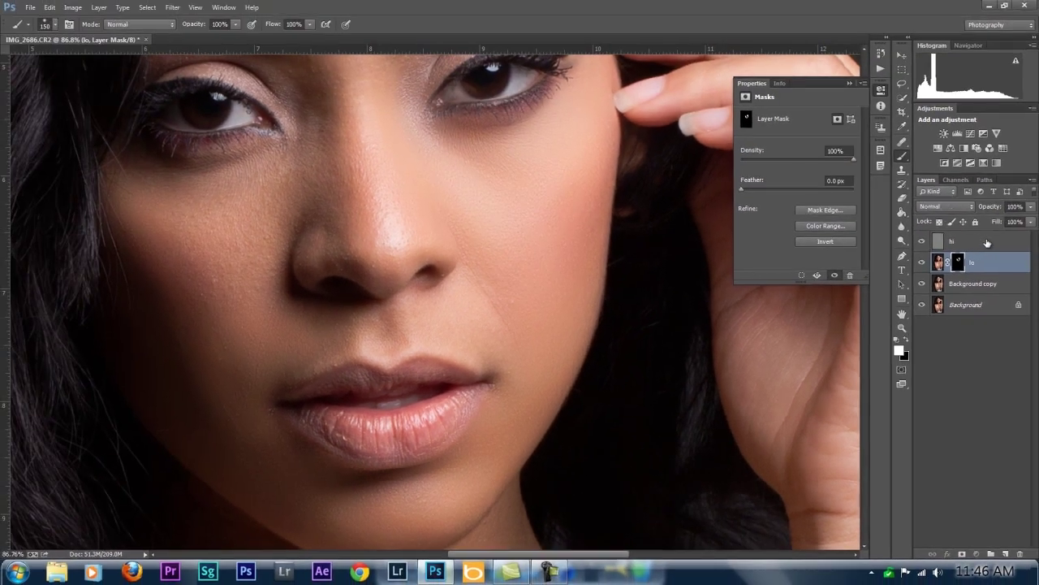
Reduce the brush size to 80 and paint the lo layer's mask white over the nose and the shadowed cheek
left_click(987, 243)
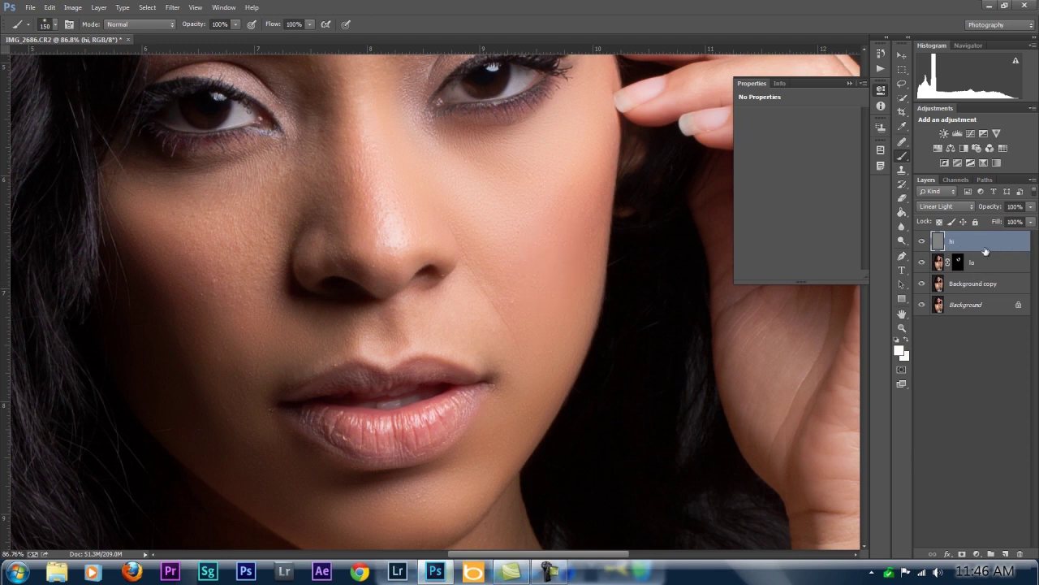
left_click(981, 265)
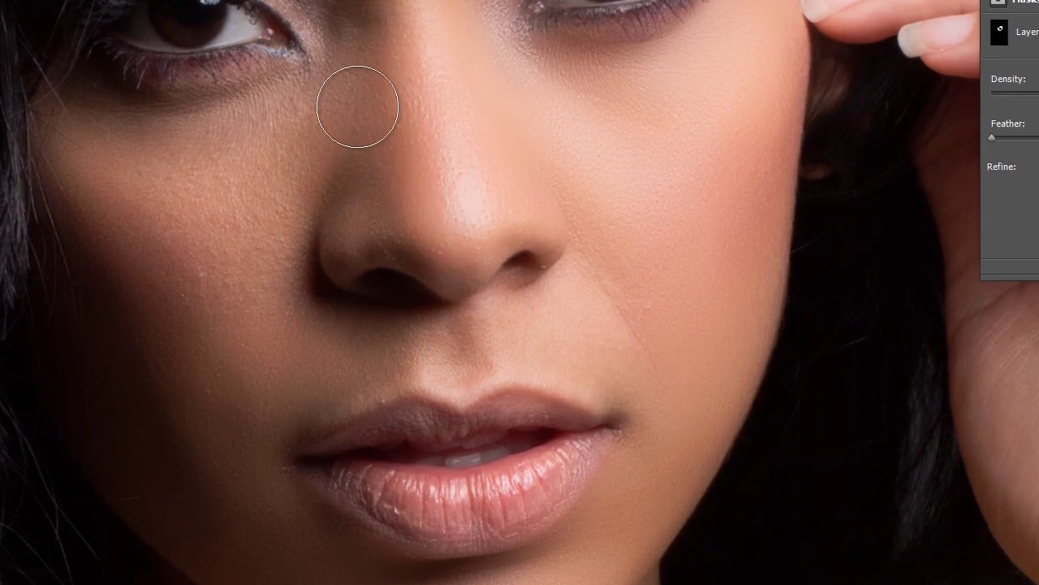
key("bracketleft")
key("bracketleft")
key("bracketleft")
key("bracketleft")
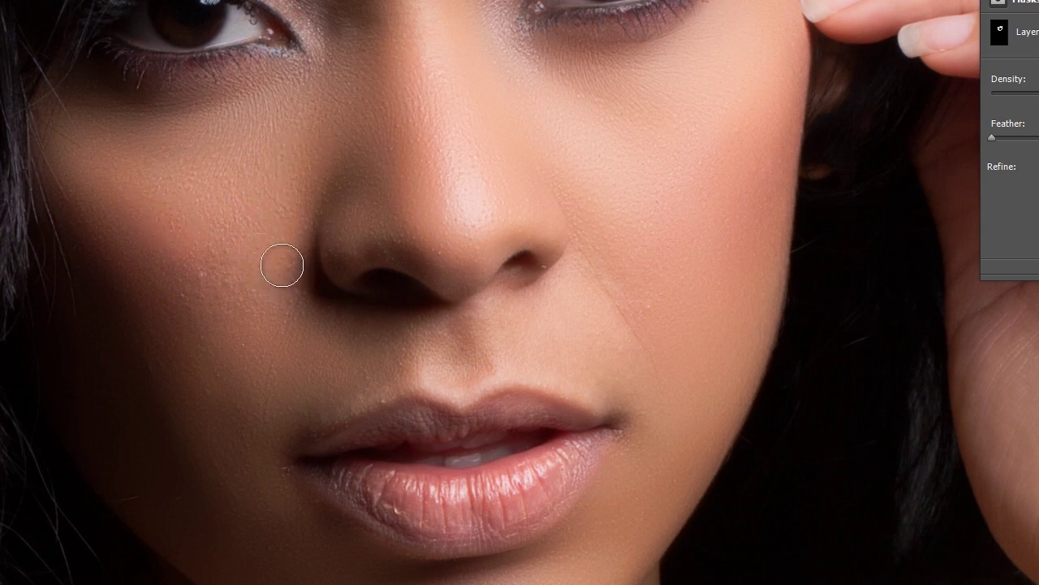
Show the lo layer's mask as a red overlay and paint white over the missed patches on the shadowed cheek
key("backslash")
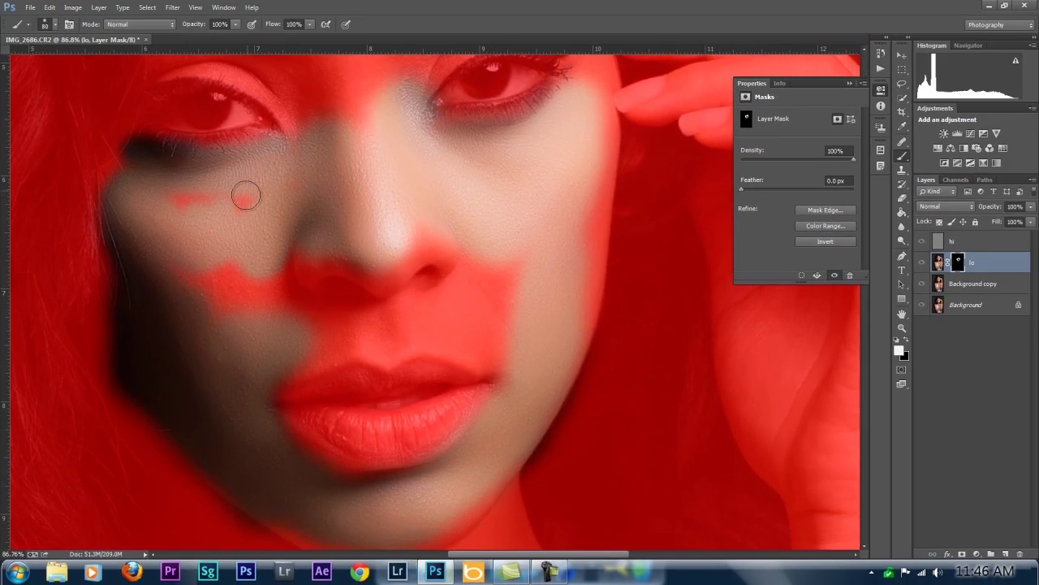
left_click_drag(225, 151, 173, 160)
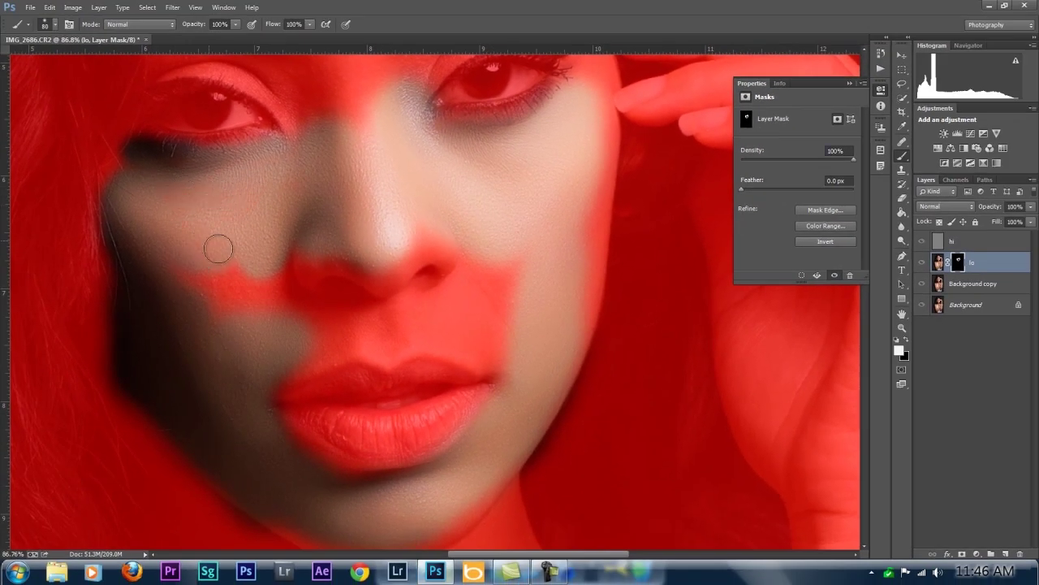
mouse_move(196, 274)
left_mouse_down()
mouse_move(242, 256)
mouse_move(222, 312)
mouse_move(251, 309)
mouse_move(260, 284)
left_mouse_up()
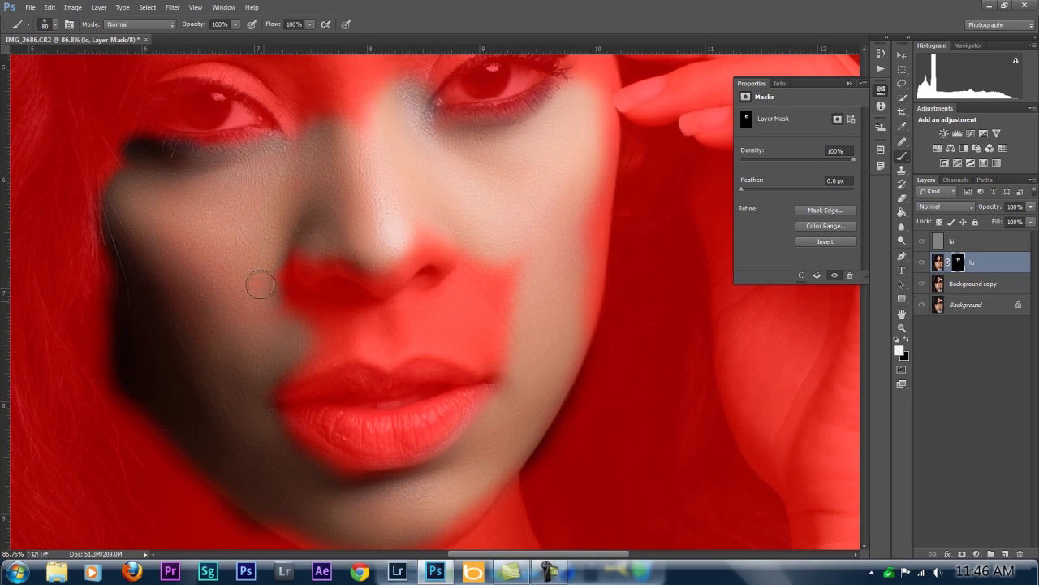
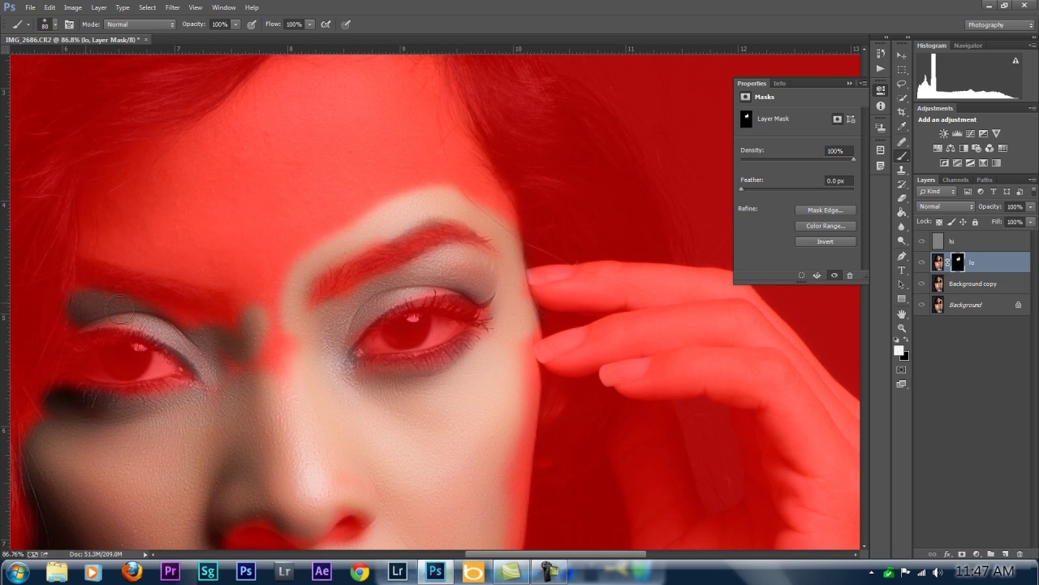
Paint the lo layer's mask white around the shadowed eyebrow and across the forehead, raising the brush size to 175 for the larger area
left_click_drag(215, 278, 145, 258)
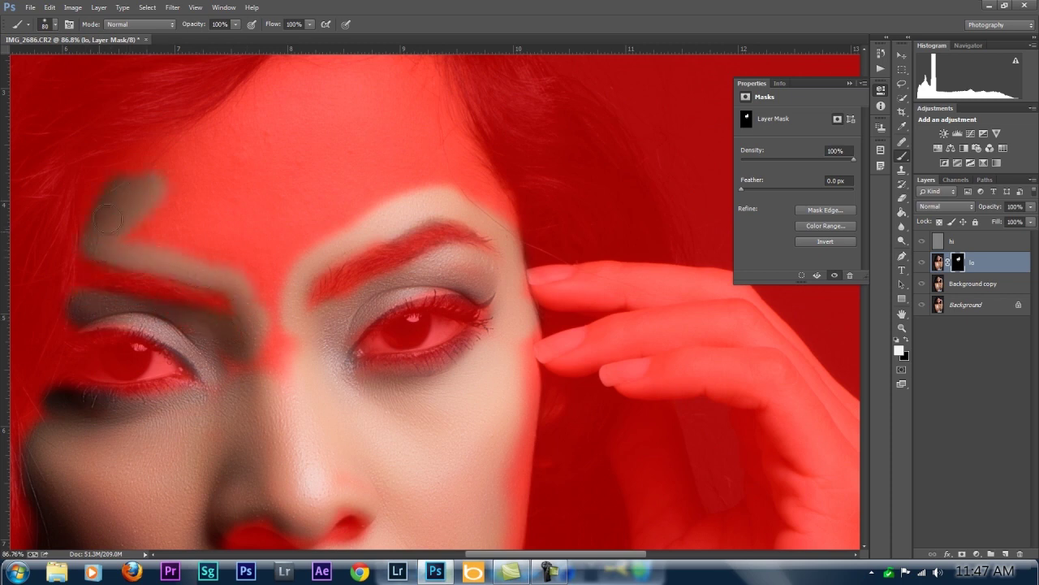
mouse_move(112, 203)
left_mouse_down()
mouse_move(214, 143)
mouse_move(195, 143)
mouse_move(251, 147)
mouse_move(250, 105)
left_mouse_up()
mouse_move(367, 94)
left_mouse_down()
mouse_move(258, 245)
mouse_move(223, 256)
left_mouse_up()
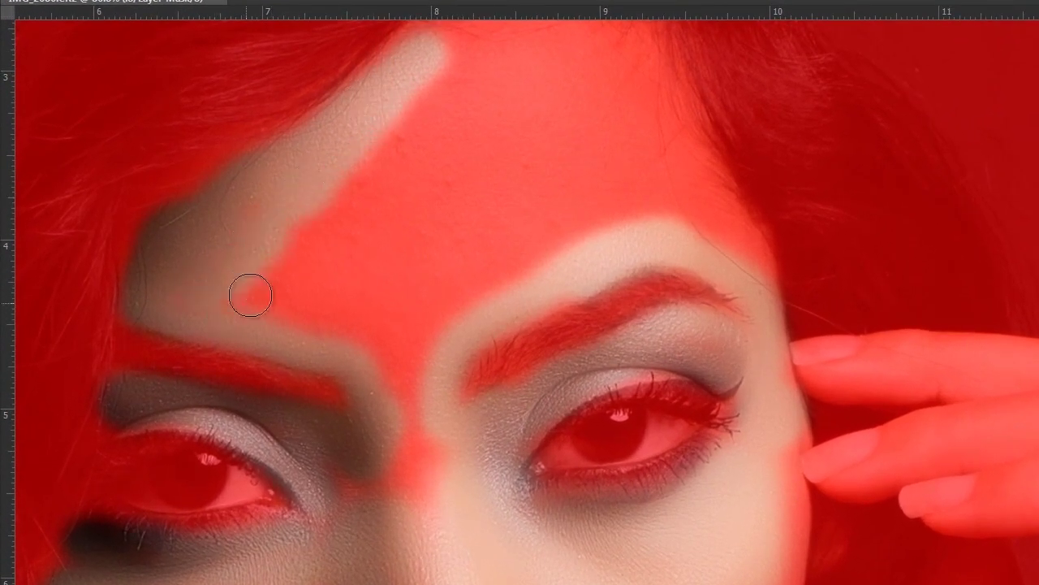
mouse_move(250, 294)
left_mouse_down()
mouse_move(275, 288)
mouse_move(290, 249)
mouse_move(258, 246)
left_mouse_up()
mouse_move(526, 211)
left_mouse_down()
mouse_move(468, 220)
mouse_move(504, 213)
mouse_move(509, 197)
left_mouse_up()
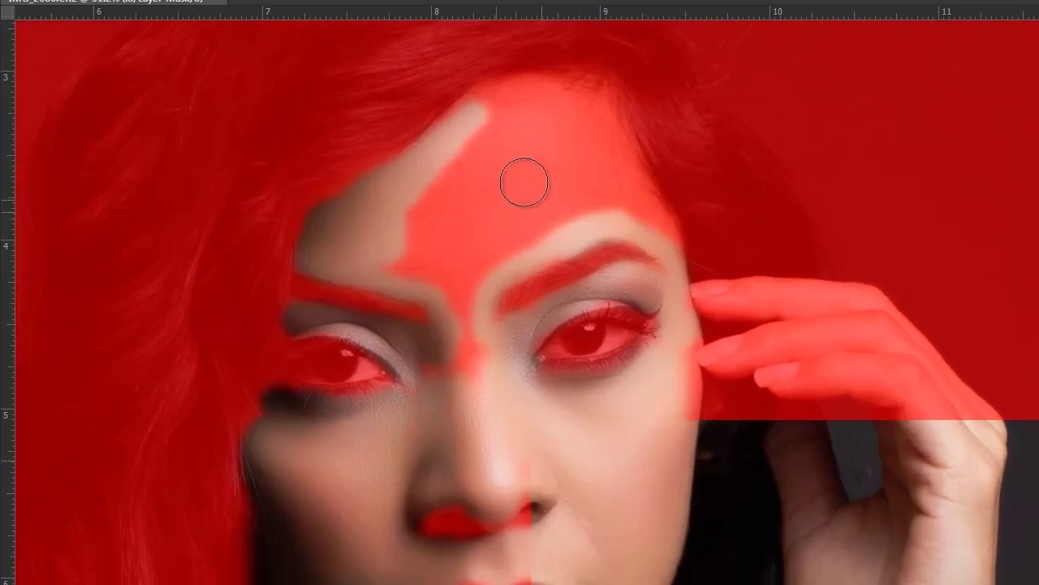
mouse_move(509, 122)
left_mouse_down()
mouse_move(587, 150)
mouse_move(604, 196)
mouse_move(492, 251)
mouse_move(470, 289)
mouse_move(468, 347)
mouse_move(448, 393)
left_mouse_up()
mouse_move(465, 346)
left_mouse_down()
mouse_move(462, 252)
mouse_move(391, 250)
mouse_move(409, 213)
mouse_move(472, 164)
mouse_move(468, 143)
mouse_move(470, 192)
mouse_move(568, 162)
mouse_move(464, 209)
left_mouse_up()
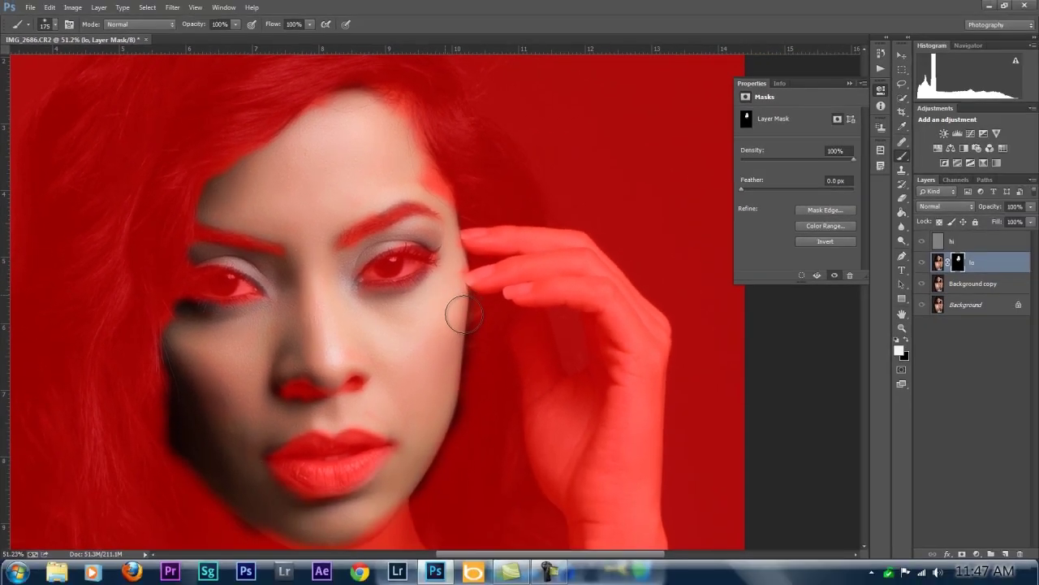
Paint the lo layer's mask white over the neck and the bare upper chest down to the lace neckline
left_click_drag(406, 380, 402, 229)
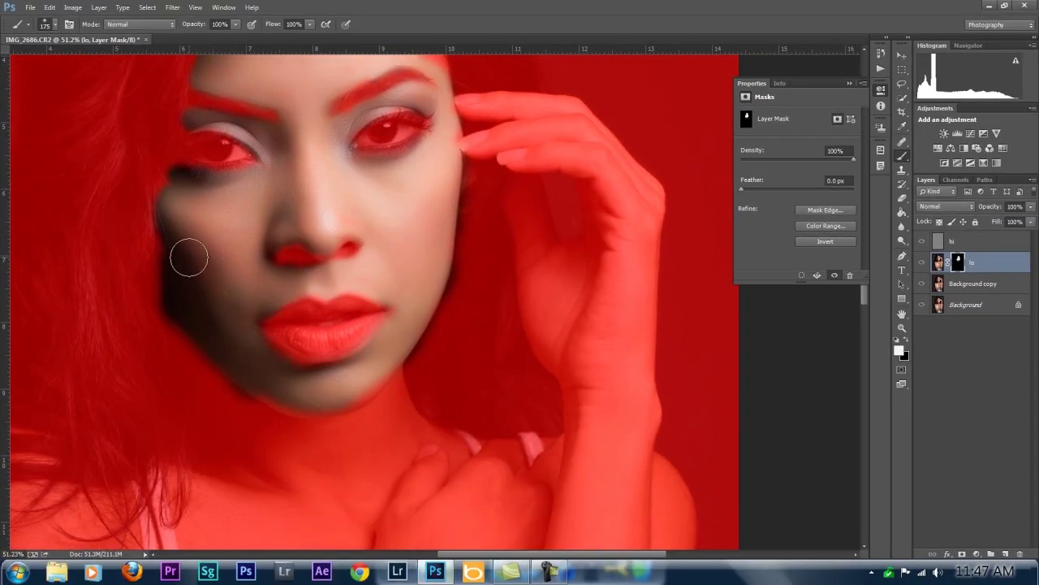
mouse_move(211, 312)
left_mouse_down()
mouse_move(232, 377)
mouse_move(212, 371)
mouse_move(260, 461)
mouse_move(192, 504)
mouse_move(202, 534)
mouse_move(274, 433)
left_mouse_up()
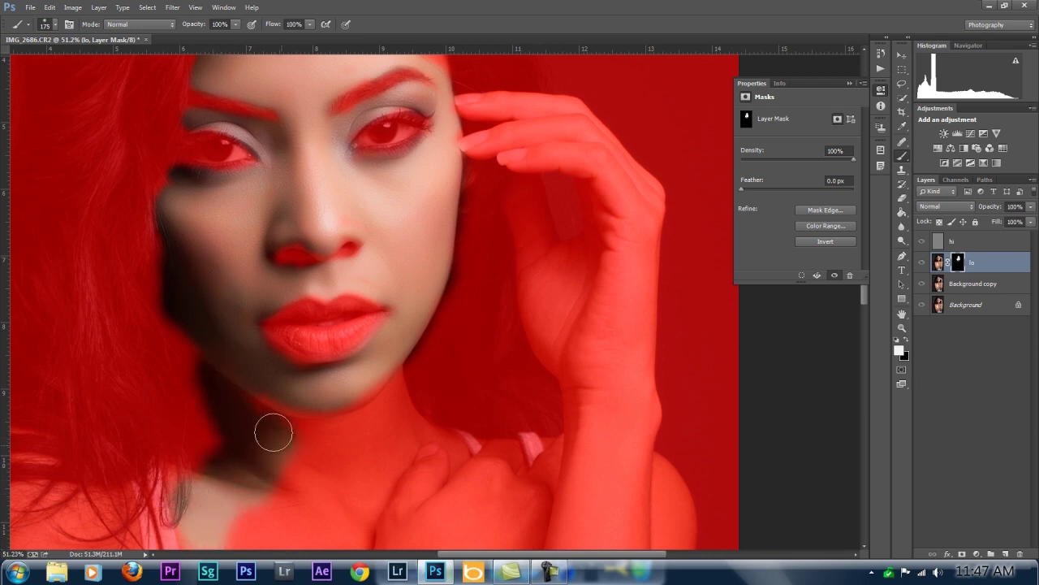
mouse_move(407, 441)
left_mouse_down()
mouse_move(355, 497)
mouse_move(336, 434)
mouse_move(301, 477)
left_mouse_up()
mouse_move(274, 429)
left_mouse_down()
mouse_move(314, 419)
mouse_move(247, 447)
left_mouse_up()
left_click_drag(309, 329, 285, 85)
mouse_move(332, 249)
left_mouse_down()
mouse_move(316, 466)
mouse_move(269, 464)
mouse_move(113, 374)
mouse_move(93, 276)
mouse_move(165, 382)
mouse_move(169, 232)
mouse_move(192, 264)
mouse_move(190, 309)
mouse_move(238, 384)
mouse_move(216, 411)
mouse_move(300, 414)
mouse_move(259, 244)
mouse_move(246, 330)
mouse_move(269, 241)
mouse_move(292, 365)
mouse_move(277, 415)
mouse_move(328, 353)
left_mouse_up()
scroll(278, 184, "down", 5)
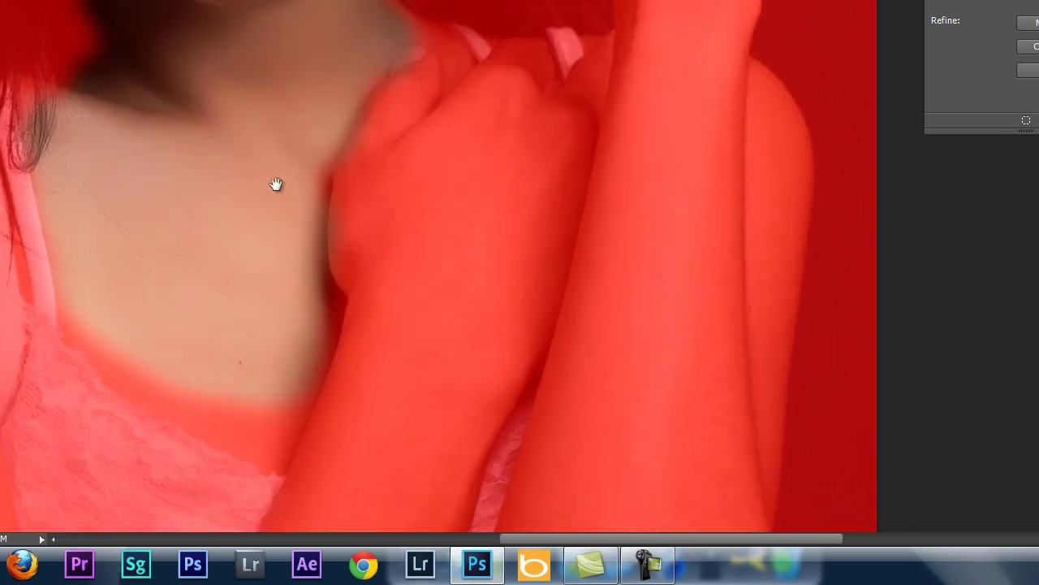
Paint the lo layer's mask white over the hand resting on the chest and along its forearm
mouse_move(118, 162)
left_mouse_down()
mouse_move(171, 180)
mouse_move(176, 221)
mouse_move(215, 238)
mouse_move(229, 199)
left_mouse_up()
mouse_move(246, 113)
left_mouse_down()
mouse_move(225, 170)
mouse_move(137, 219)
mouse_move(65, 148)
mouse_move(63, 90)
left_mouse_up()
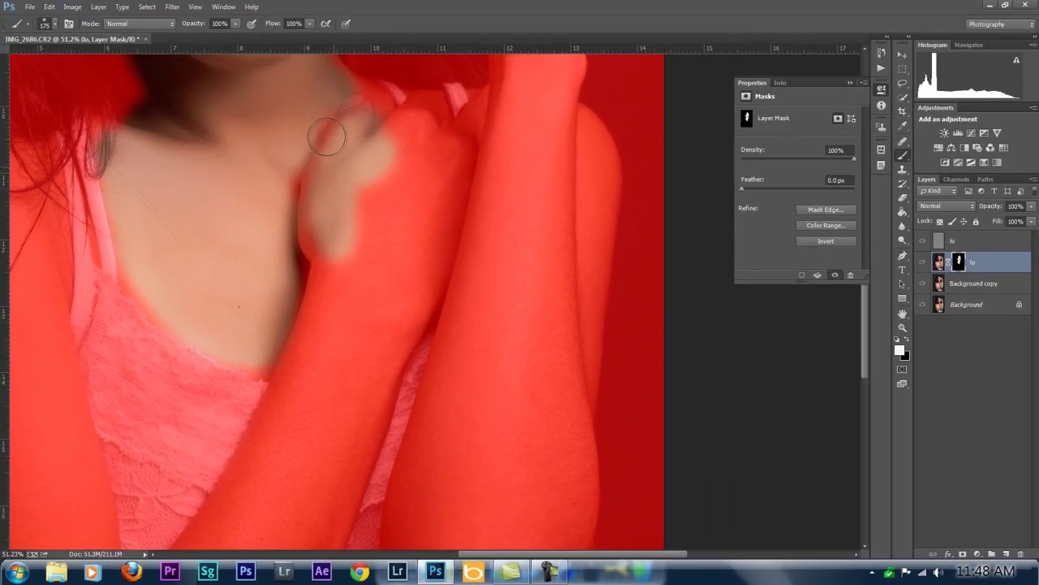
mouse_move(327, 135)
left_mouse_down()
mouse_move(320, 219)
mouse_move(350, 265)
mouse_move(337, 309)
mouse_move(313, 333)
mouse_move(347, 223)
mouse_move(419, 122)
left_mouse_up()
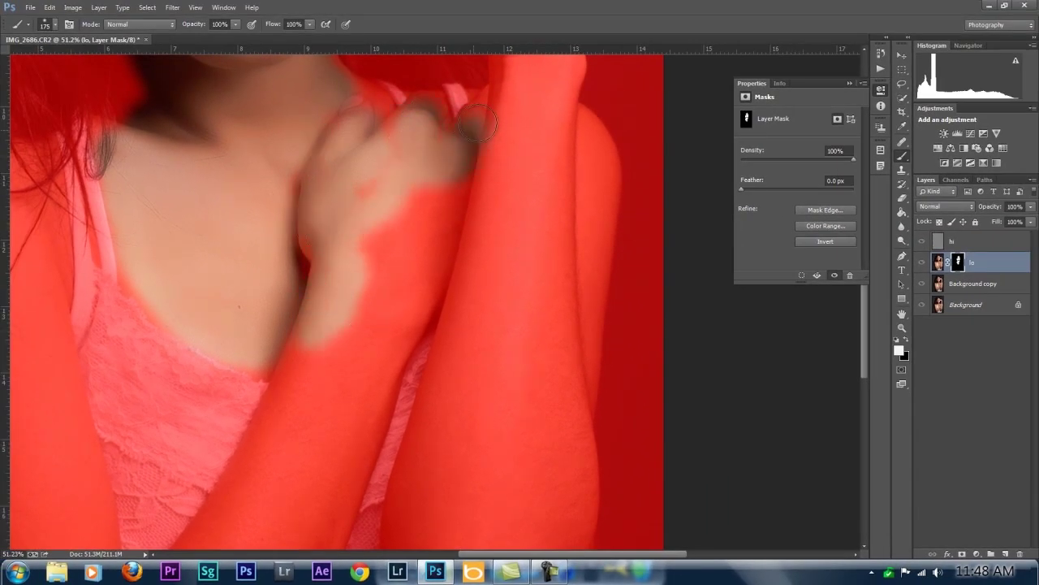
mouse_move(505, 95)
left_mouse_down()
mouse_move(431, 206)
mouse_move(424, 187)
left_mouse_up()
mouse_move(399, 151)
left_mouse_down()
mouse_move(358, 310)
mouse_move(370, 323)
mouse_move(401, 300)
mouse_move(473, 196)
left_mouse_up()
mouse_move(351, 361)
left_mouse_down()
mouse_move(328, 431)
mouse_move(361, 351)
mouse_move(321, 336)
mouse_move(268, 473)
mouse_move(289, 403)
left_mouse_up()
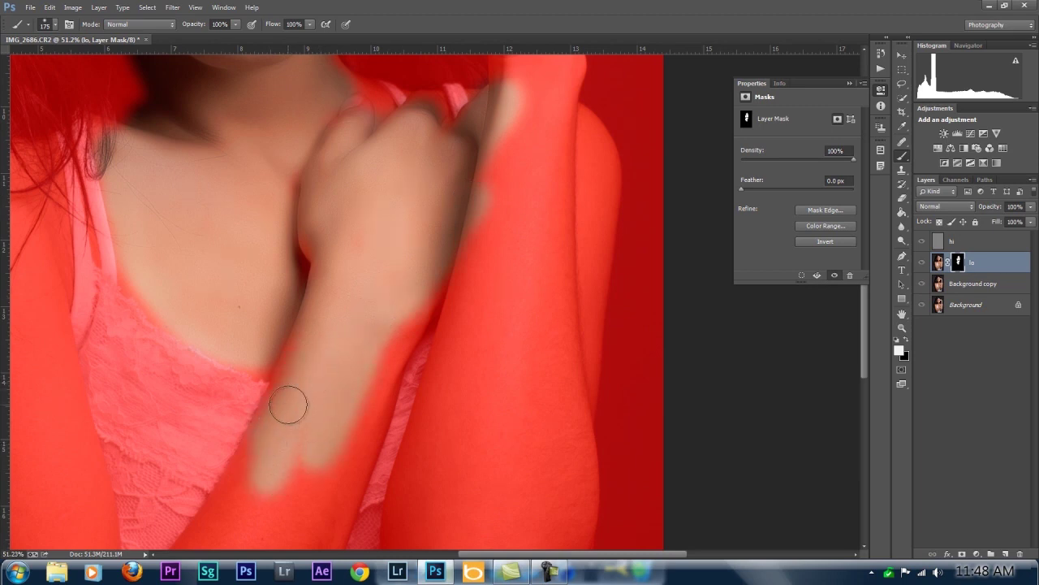
mouse_move(308, 333)
left_mouse_down()
mouse_move(252, 519)
mouse_move(285, 442)
mouse_move(312, 508)
mouse_move(395, 337)
mouse_move(507, 186)
mouse_move(484, 213)
left_mouse_up()
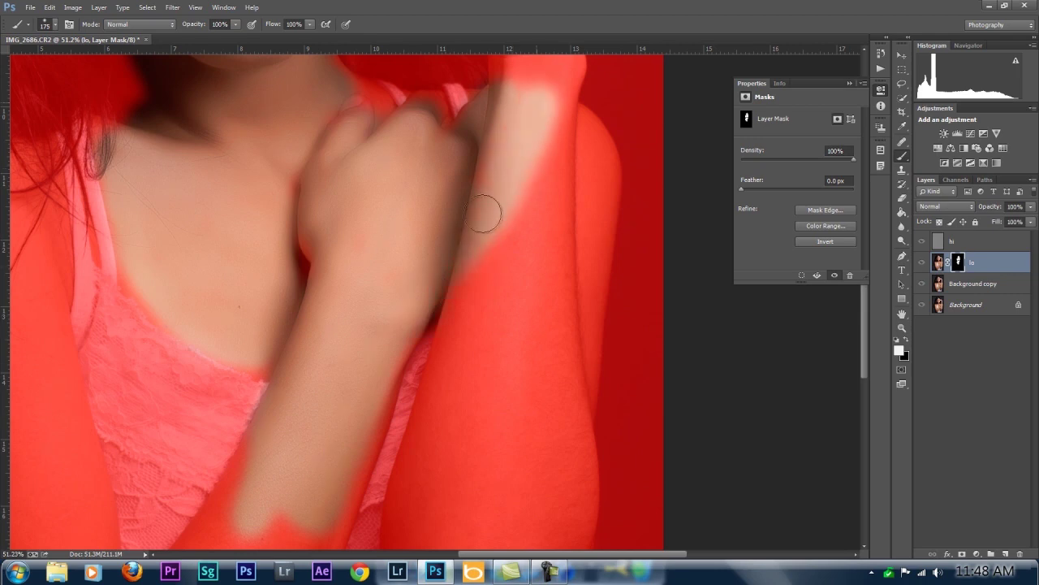
Paint the lo layer's mask white over the raised forearm and the upper arm behind it
mouse_move(470, 294)
left_mouse_down()
mouse_move(411, 523)
mouse_move(421, 479)
mouse_move(407, 512)
mouse_move(441, 484)
mouse_move(528, 210)
mouse_move(469, 344)
mouse_move(473, 325)
mouse_move(529, 319)
mouse_move(577, 131)
mouse_move(588, 130)
mouse_move(593, 182)
mouse_move(569, 439)
left_mouse_up()
left_click_drag(567, 393, 561, 254)
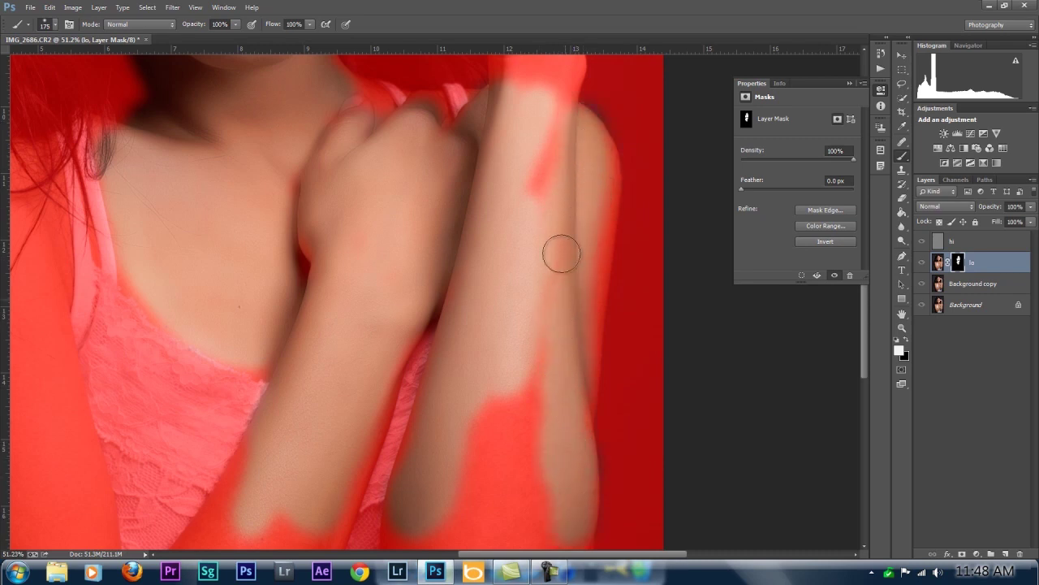
mouse_move(542, 325)
left_mouse_down()
mouse_move(544, 388)
mouse_move(518, 434)
mouse_move(491, 404)
left_mouse_up()
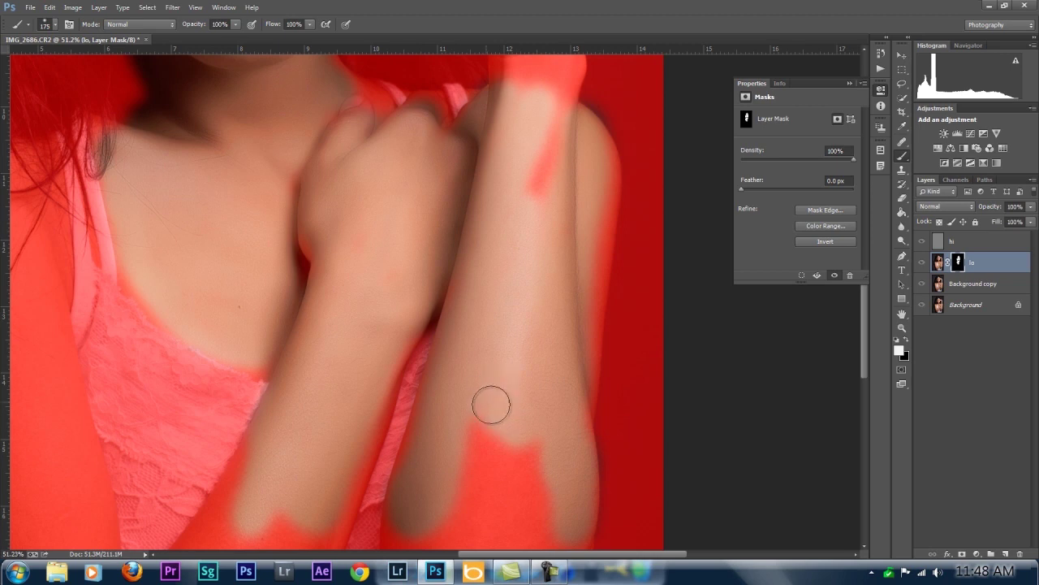
mouse_move(481, 443)
left_mouse_down()
mouse_move(541, 460)
mouse_move(524, 306)
left_mouse_up()
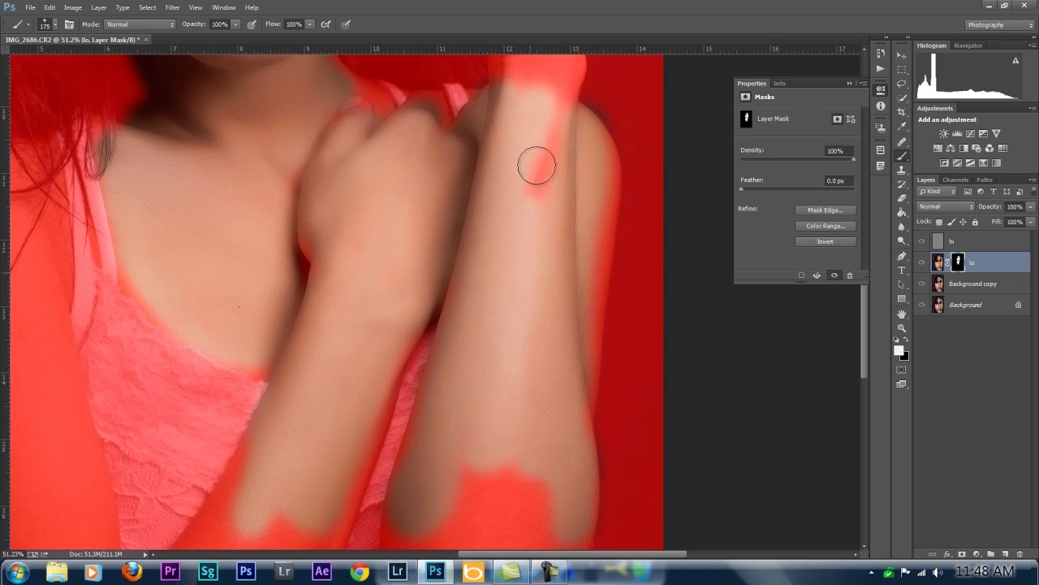
mouse_move(537, 165)
left_mouse_down()
mouse_move(549, 128)
mouse_move(545, 155)
left_mouse_up()
mouse_move(515, 235)
left_mouse_down()
mouse_move(488, 322)
mouse_move(457, 342)
left_mouse_up()
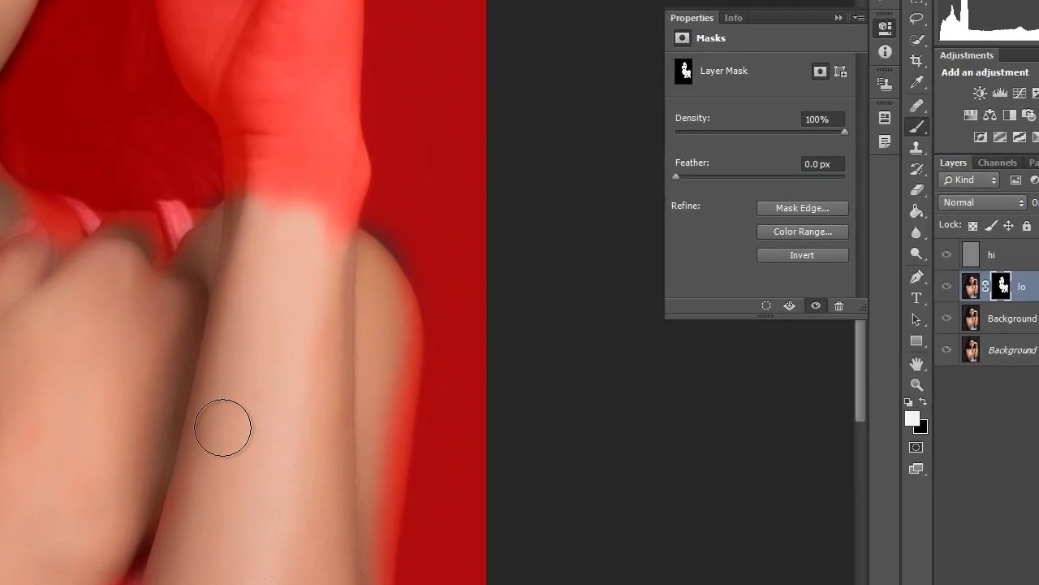
Paint the lo layer's mask white over the wrist, palm and fingers of the raised hand and the outer upper arm's edge
mouse_move(318, 158)
left_mouse_down()
mouse_move(311, 226)
mouse_move(280, 161)
mouse_move(297, 219)
mouse_move(328, 248)
mouse_move(359, 181)
mouse_move(369, 220)
left_mouse_up()
left_click_drag(305, 236, 219, 518)
mouse_move(225, 379)
left_mouse_down()
mouse_move(199, 437)
mouse_move(182, 383)
mouse_move(206, 215)
mouse_move(147, 115)
mouse_move(99, 108)
mouse_move(76, 81)
mouse_move(104, 74)
mouse_move(85, 55)
mouse_move(48, 63)
mouse_move(154, 65)
mouse_move(213, 102)
mouse_move(254, 181)
mouse_move(264, 280)
mouse_move(240, 435)
mouse_move(155, 347)
mouse_move(70, 202)
mouse_move(73, 156)
mouse_move(120, 376)
mouse_move(112, 383)
mouse_move(148, 398)
mouse_move(166, 344)
mouse_move(167, 272)
mouse_move(148, 287)
left_mouse_up()
mouse_move(219, 198)
left_mouse_down()
mouse_move(210, 265)
mouse_move(243, 254)
mouse_move(222, 187)
mouse_move(174, 122)
mouse_move(230, 207)
mouse_move(185, 129)
mouse_move(226, 276)
mouse_move(200, 369)
mouse_move(210, 363)
mouse_move(202, 408)
mouse_move(167, 431)
left_mouse_up()
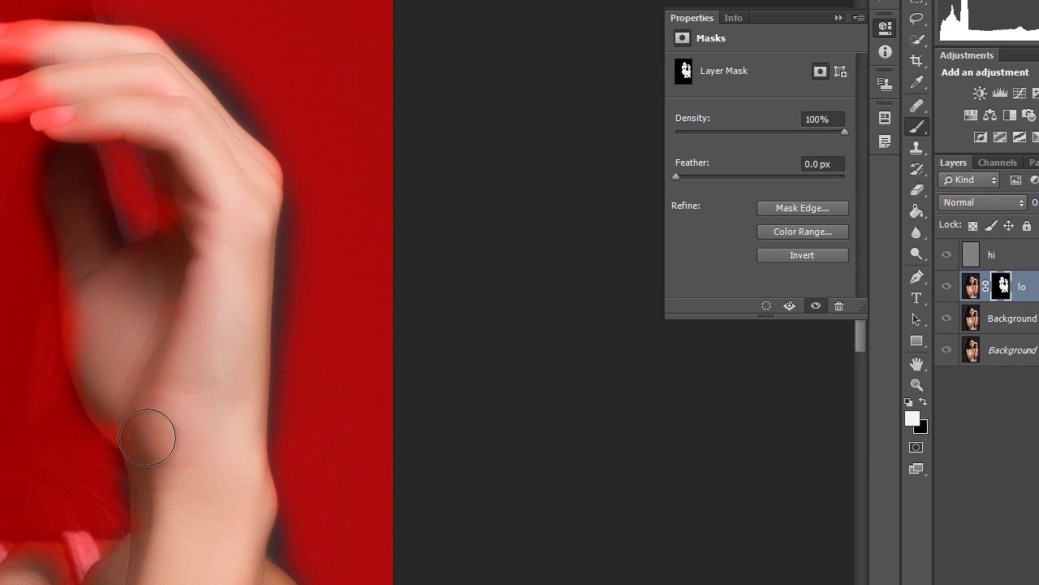
left_click_drag(260, 390, 181, 167)
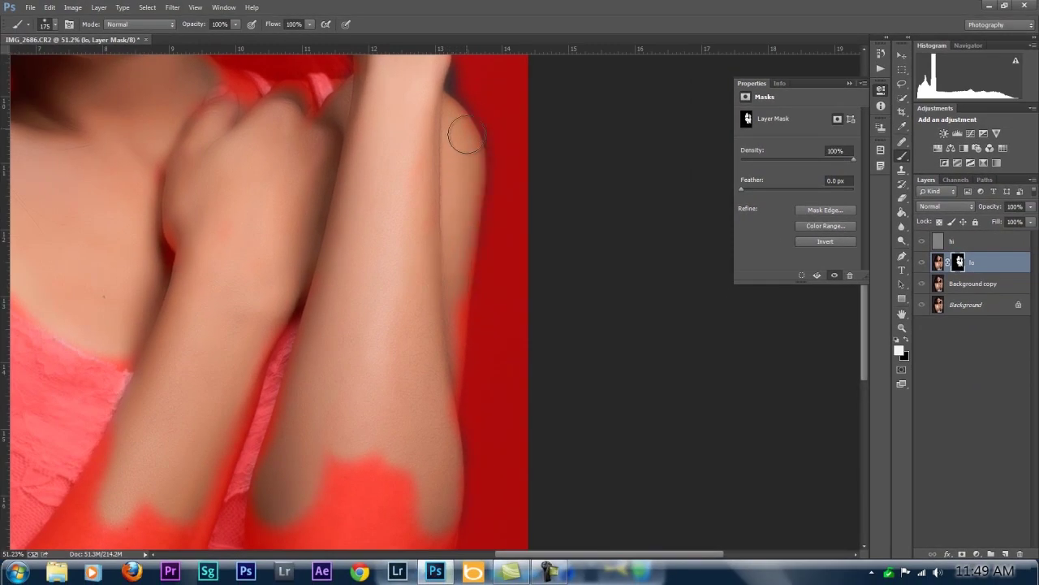
Paint the lo layer's mask white over the elbow of the raised arm
left_click_drag(389, 368, 374, 142)
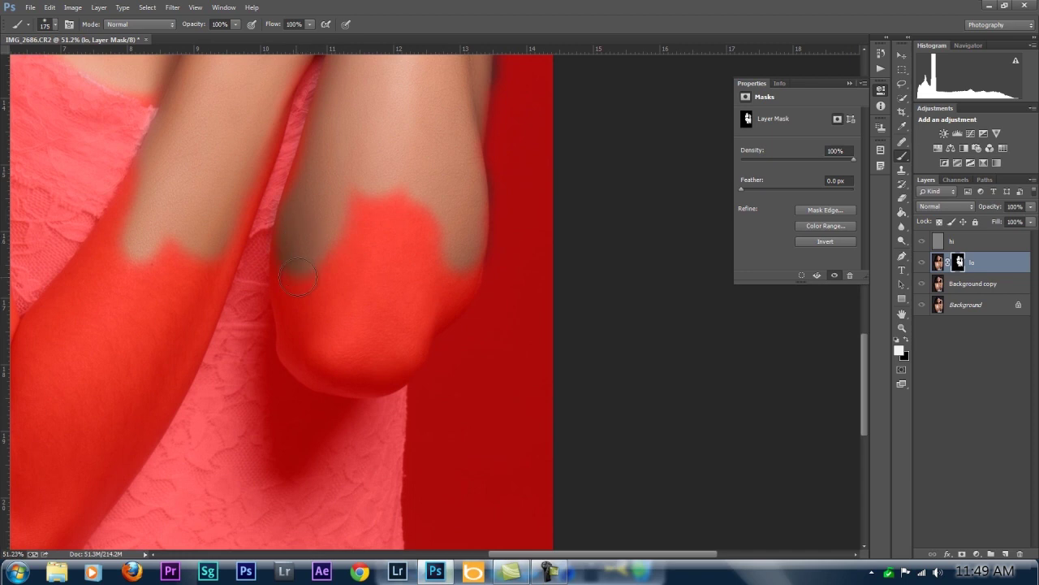
mouse_move(440, 294)
left_mouse_down()
mouse_move(467, 273)
mouse_move(444, 292)
mouse_move(404, 285)
mouse_move(382, 257)
mouse_move(377, 215)
mouse_move(348, 233)
mouse_move(339, 278)
mouse_move(322, 282)
mouse_move(333, 263)
mouse_move(374, 324)
mouse_move(321, 319)
left_mouse_up()
left_click_drag(366, 267, 425, 209)
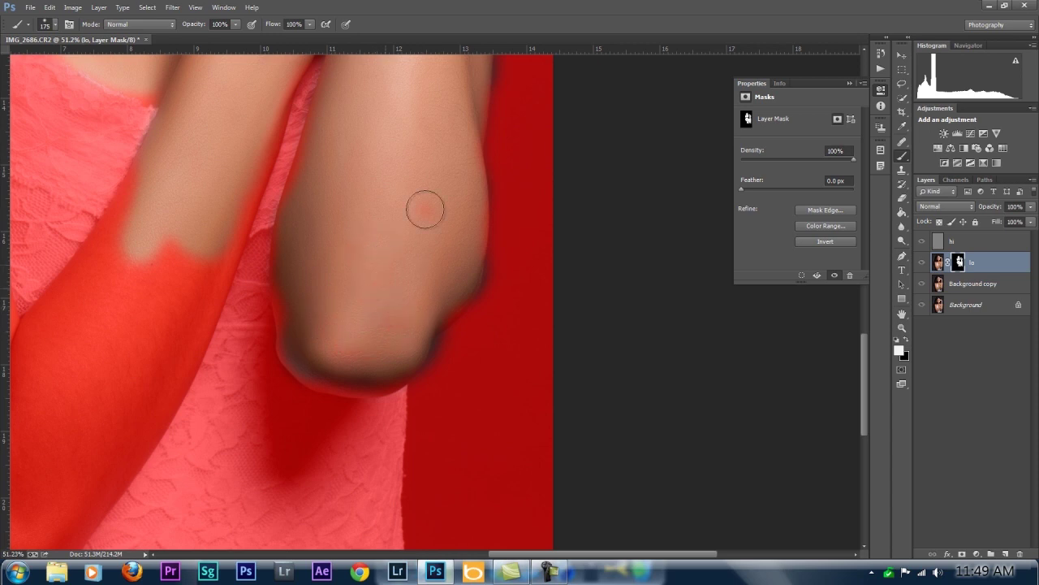
Paint the lo layer's mask white over the lower forearm of the arm crossing the lace top, down towards its elbow
left_click_drag(201, 257, 134, 437)
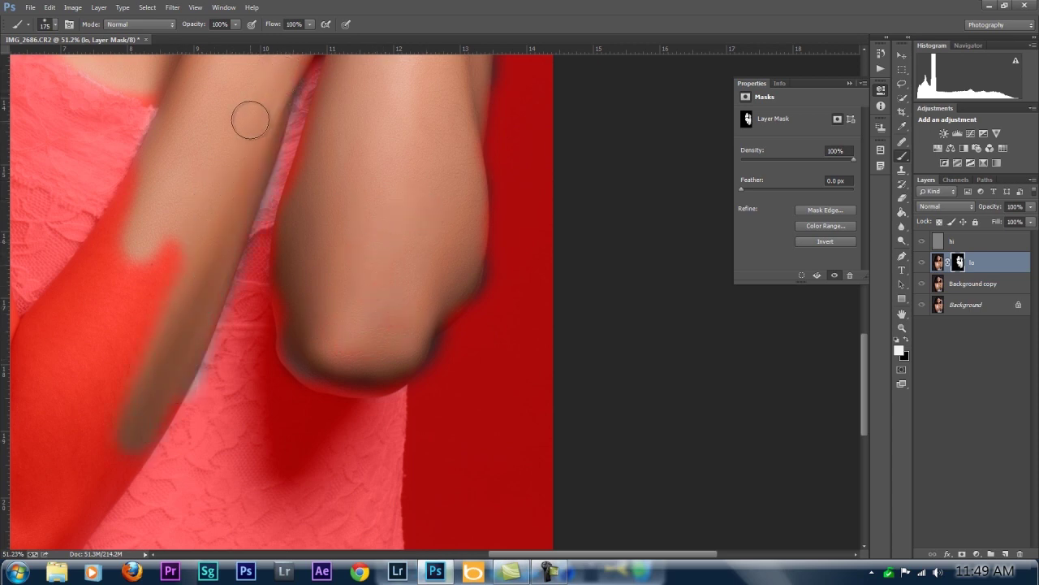
mouse_move(204, 190)
left_mouse_down()
mouse_move(301, 122)
mouse_move(327, 135)
left_mouse_up()
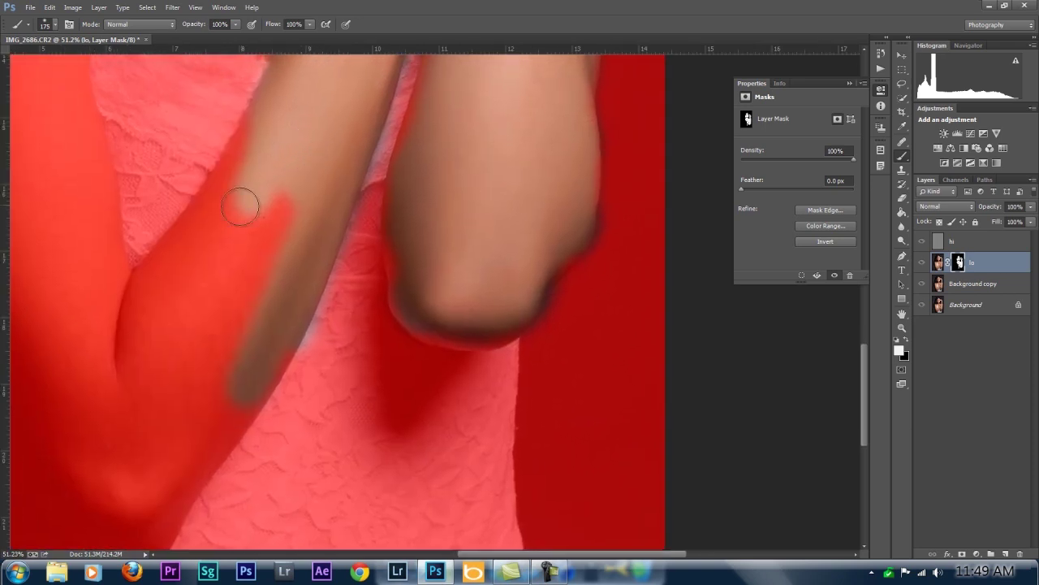
mouse_move(241, 208)
left_mouse_down()
mouse_move(244, 181)
mouse_move(175, 274)
mouse_move(190, 318)
mouse_move(268, 202)
mouse_move(283, 223)
mouse_move(230, 357)
left_mouse_up()
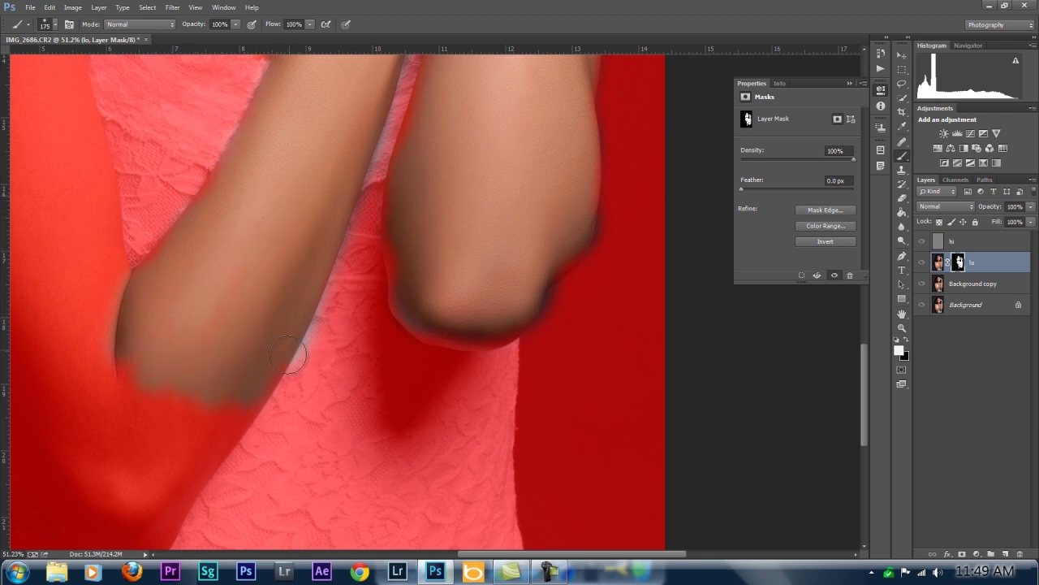
left_click_drag(237, 439, 162, 491)
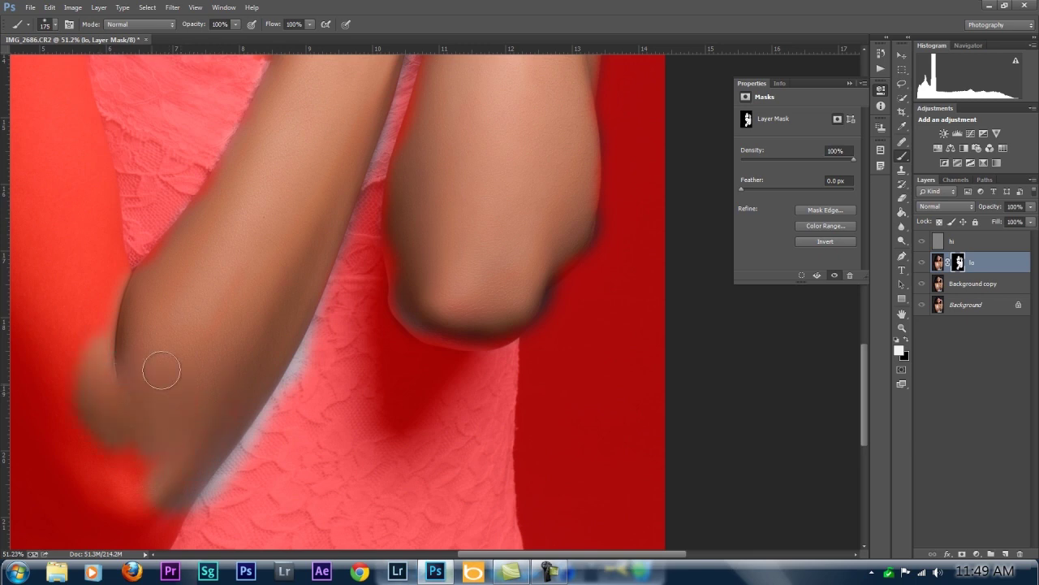
mouse_move(201, 319)
left_mouse_down()
mouse_move(313, 290)
mouse_move(295, 303)
mouse_move(296, 290)
left_mouse_up()
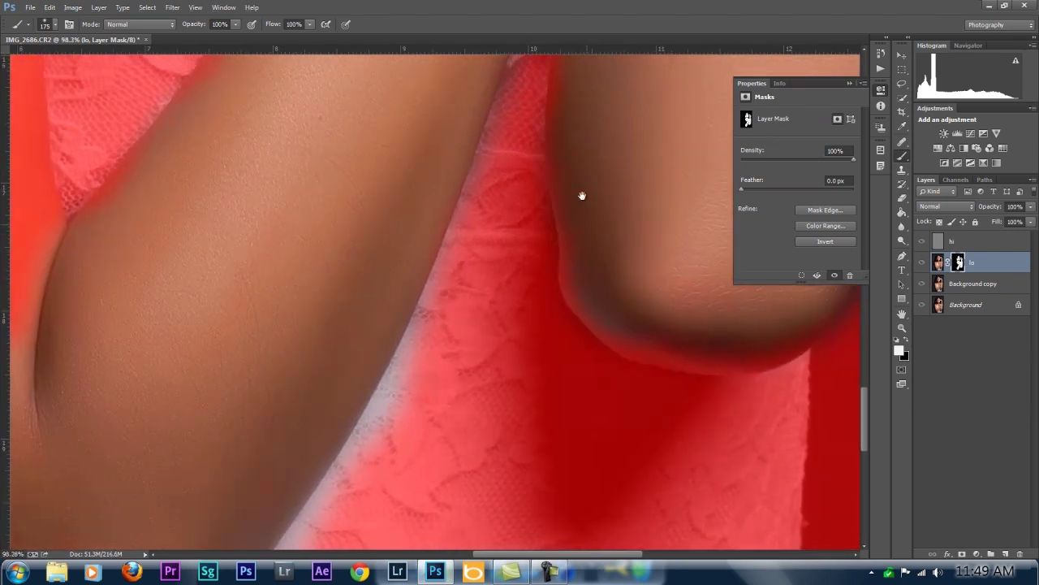
Paint the lo layer's mask white over the crossed arm's elbow and the start of its upper arm, covering the missed patches
left_click_drag(339, 248, 464, 173)
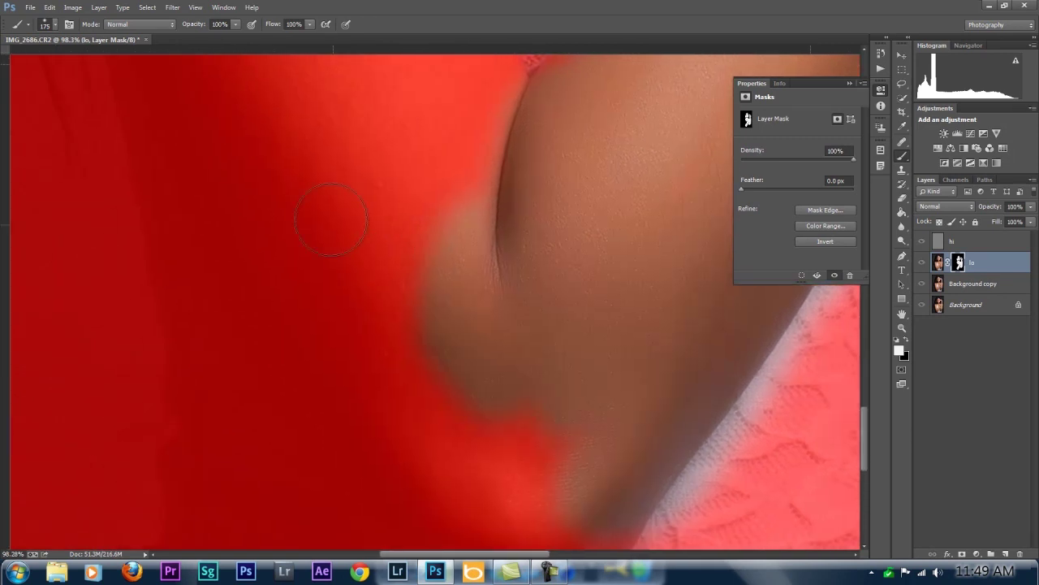
mouse_move(334, 262)
left_mouse_down()
mouse_move(329, 252)
mouse_move(311, 308)
mouse_move(378, 438)
mouse_move(443, 492)
left_mouse_up()
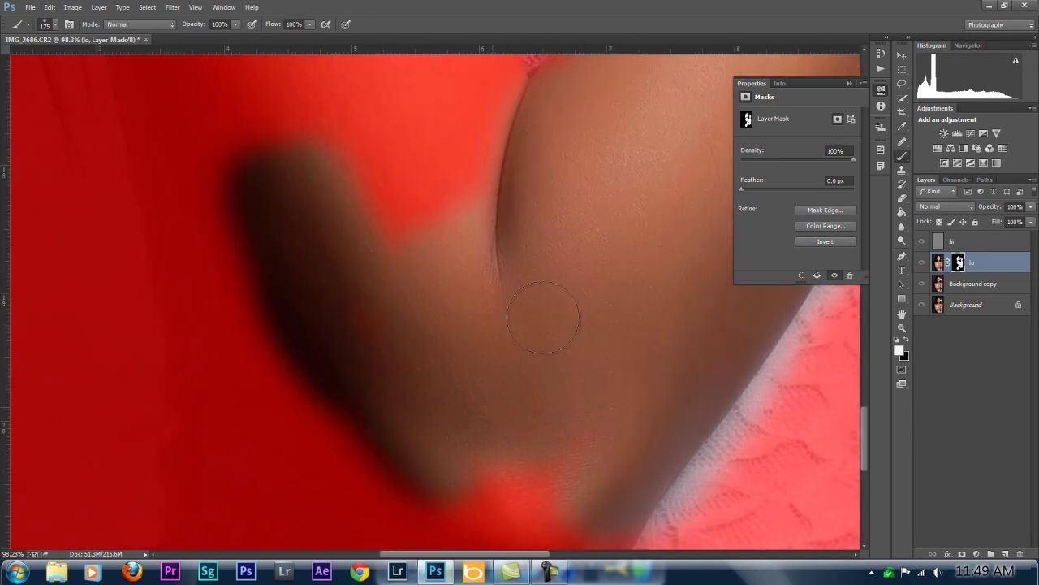
left_click_drag(597, 363, 541, 128)
mouse_move(503, 376)
left_mouse_down()
mouse_move(560, 363)
mouse_move(482, 395)
mouse_move(311, 214)
mouse_move(495, 410)
left_mouse_up()
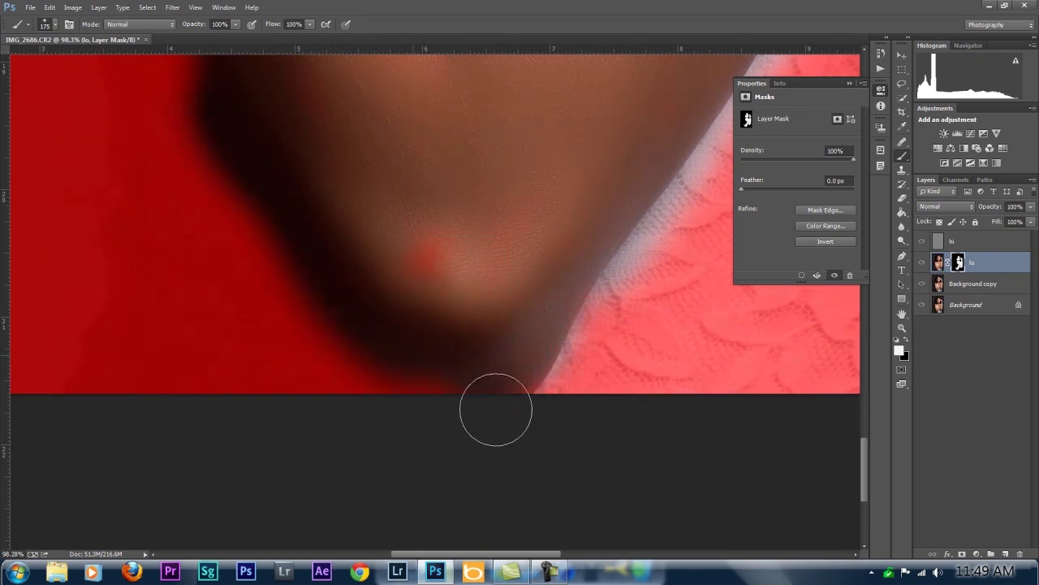
left_click_drag(443, 189, 494, 343)
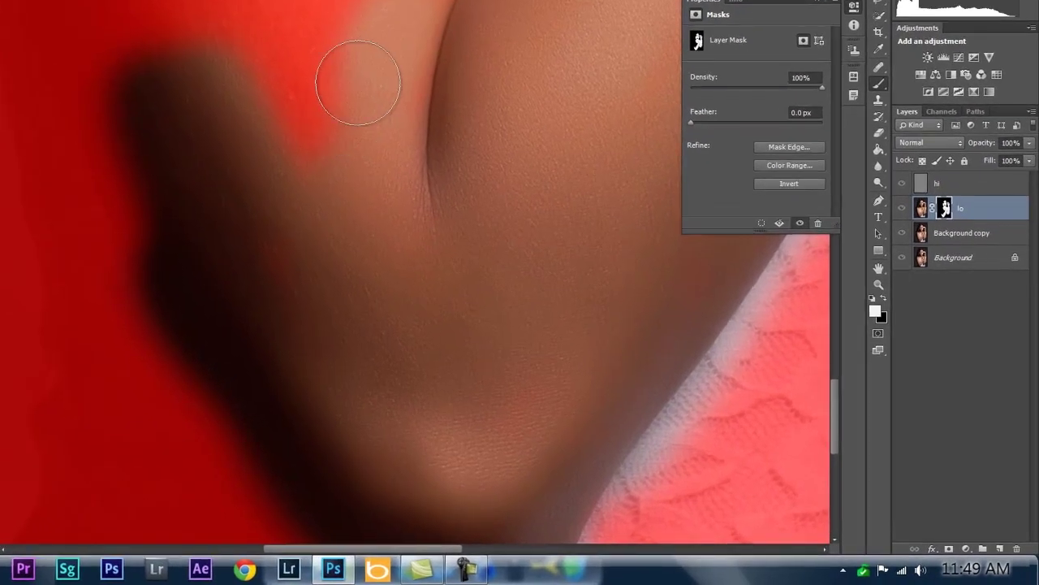
left_click_drag(357, 83, 308, 174)
mouse_move(547, 97)
left_mouse_down()
mouse_move(406, 366)
mouse_move(454, 355)
left_mouse_up()
Paint the lo layer's mask white along the crossed arm's upper arm up to the shoulder
scroll(374, 267, "down", 3)
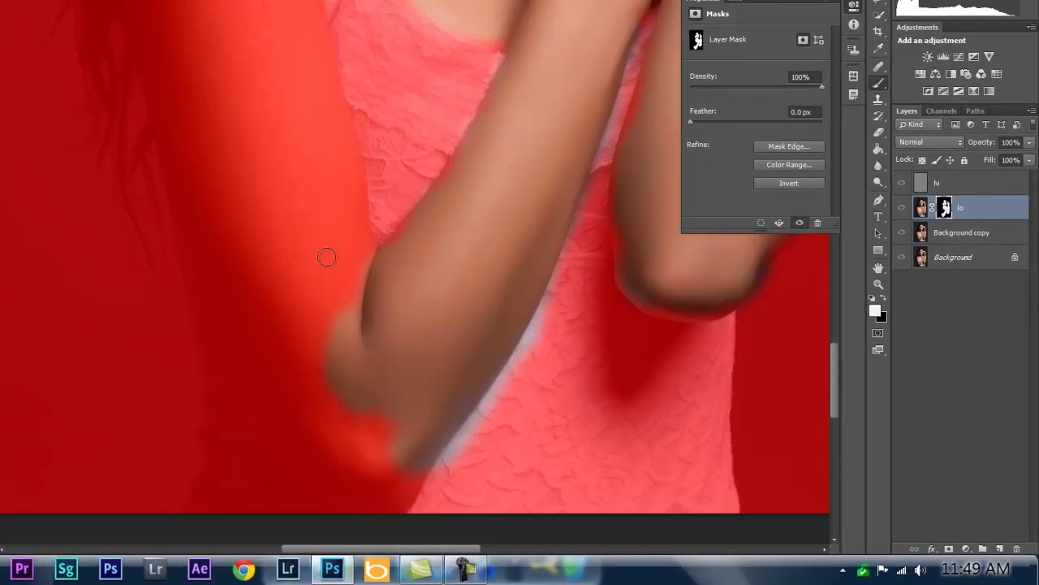
scroll(307, 235, "up", 1)
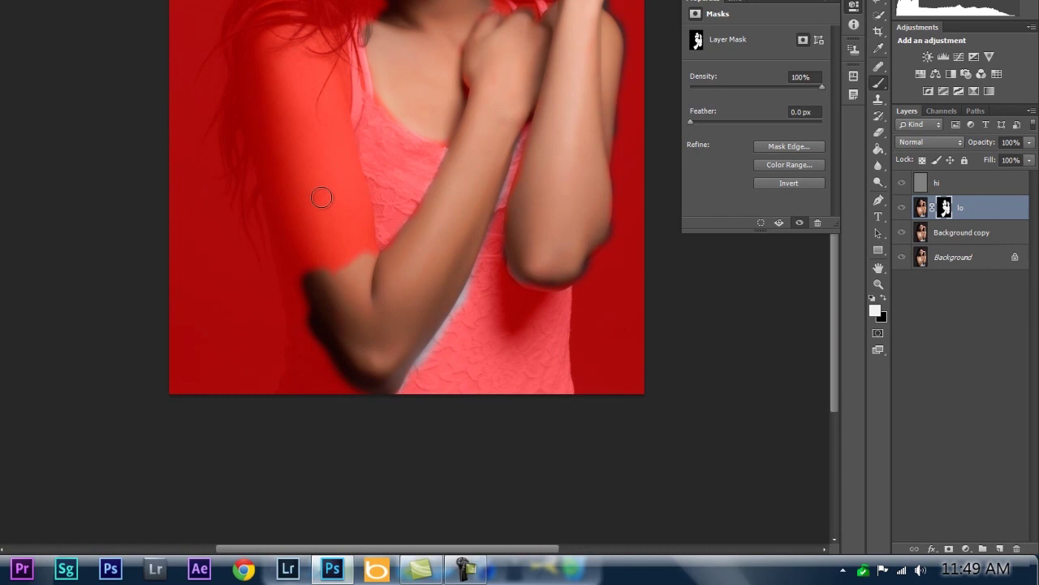
mouse_move(275, 73)
left_mouse_down()
mouse_move(327, 255)
mouse_move(327, 301)
mouse_move(341, 187)
mouse_move(310, 51)
left_mouse_up()
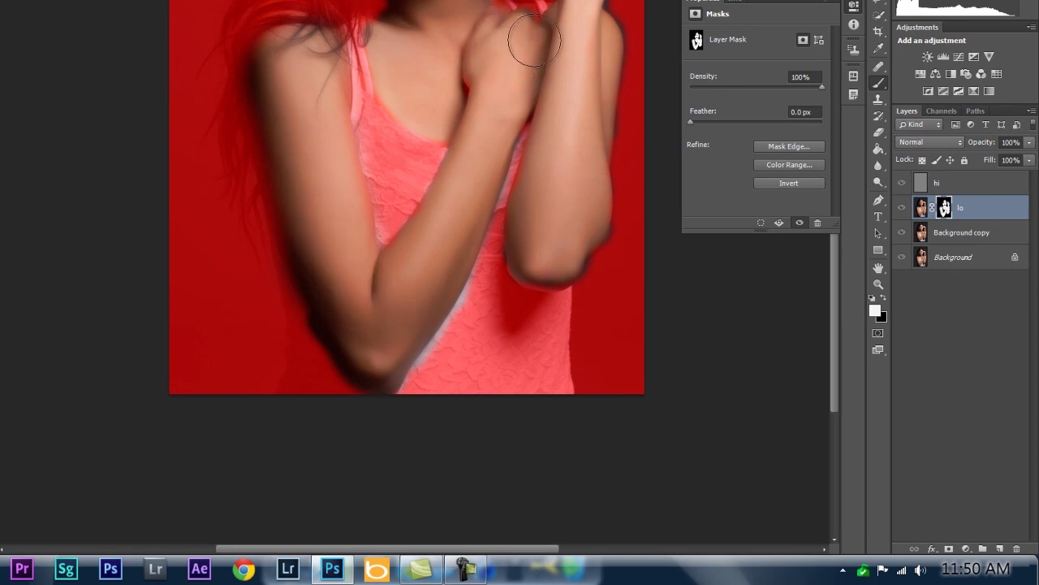
Hide the red mask overlay and check the smoothed skin on the whole portrait
key("backslash")
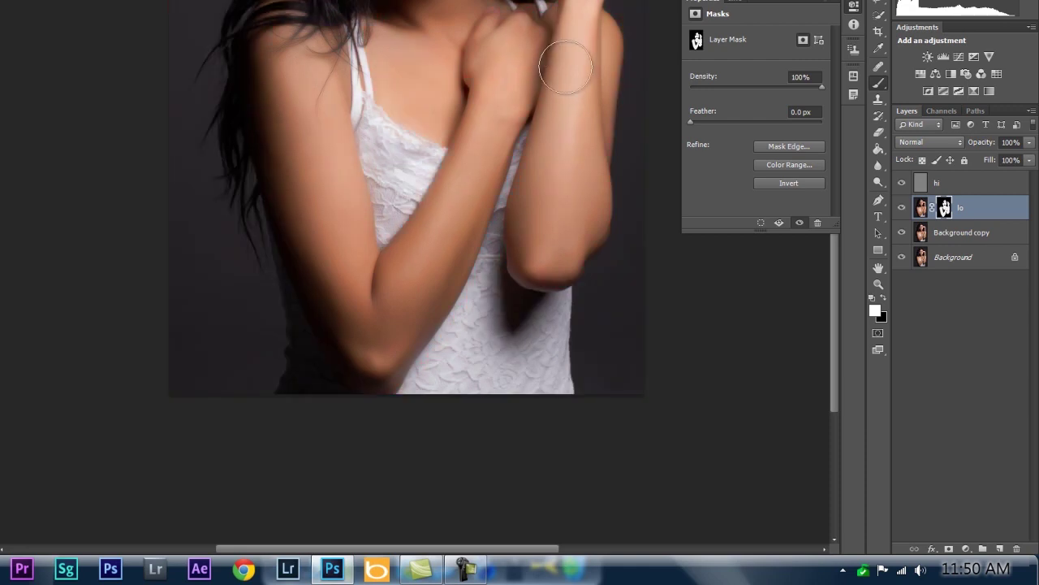
left_click_drag(532, 60, 496, 216)
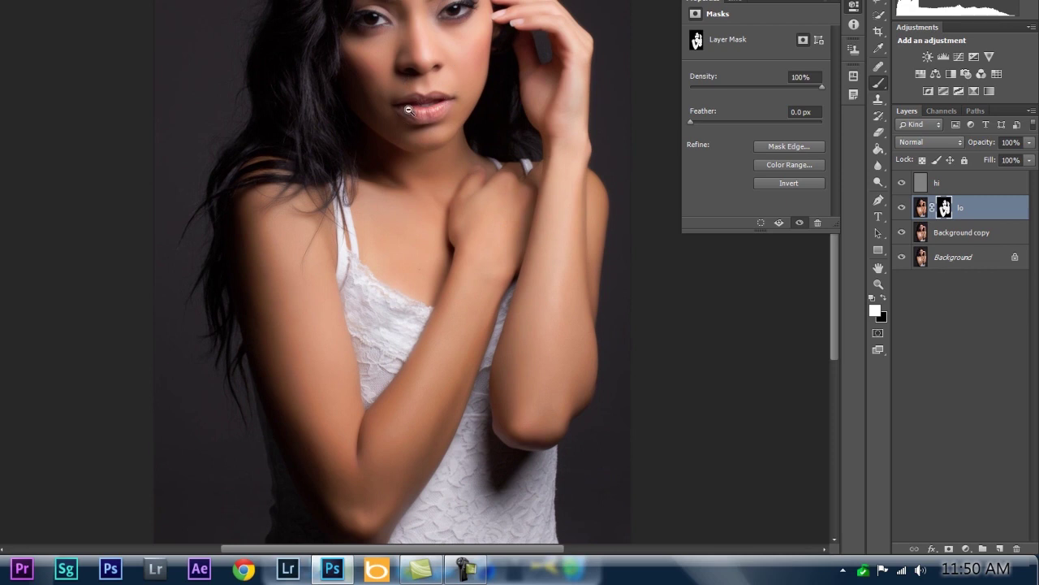
scroll(413, 116, "down", 5)
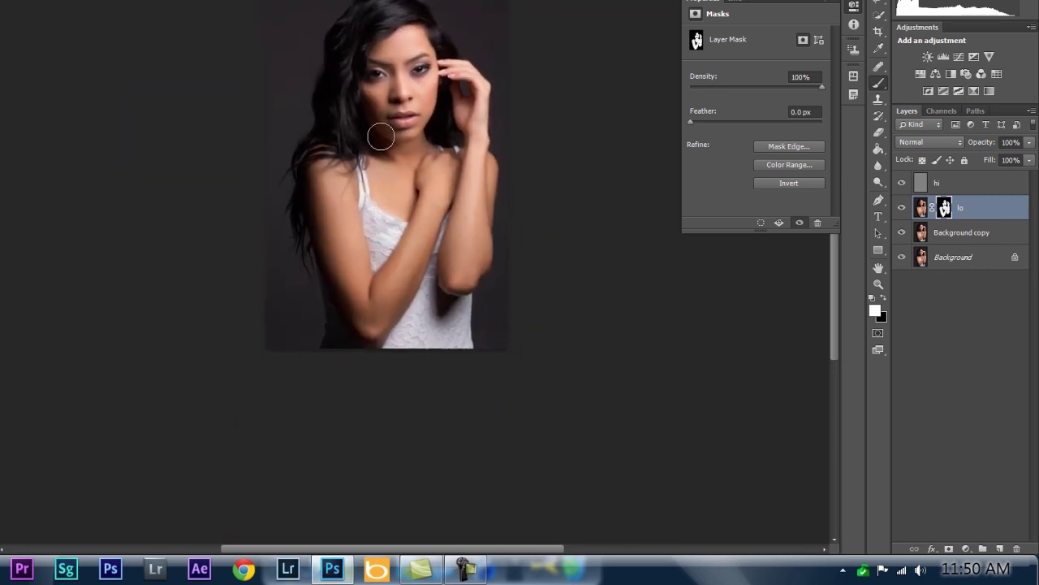
Group the hi, lo and Background copy layers, and compare the portrait with the group hidden and shown
scroll(390, 137, "up", 3)
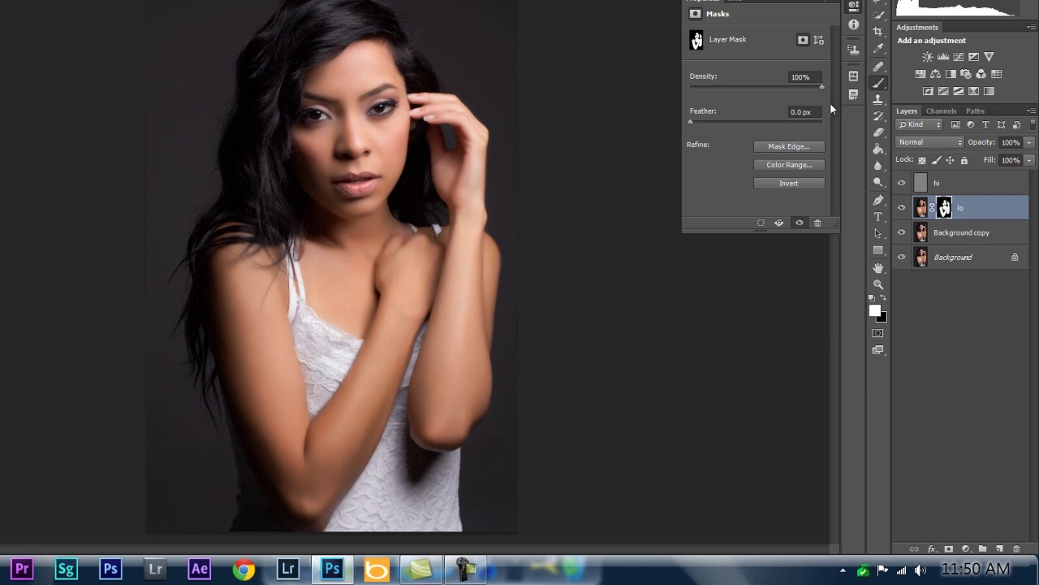
left_click(966, 187)
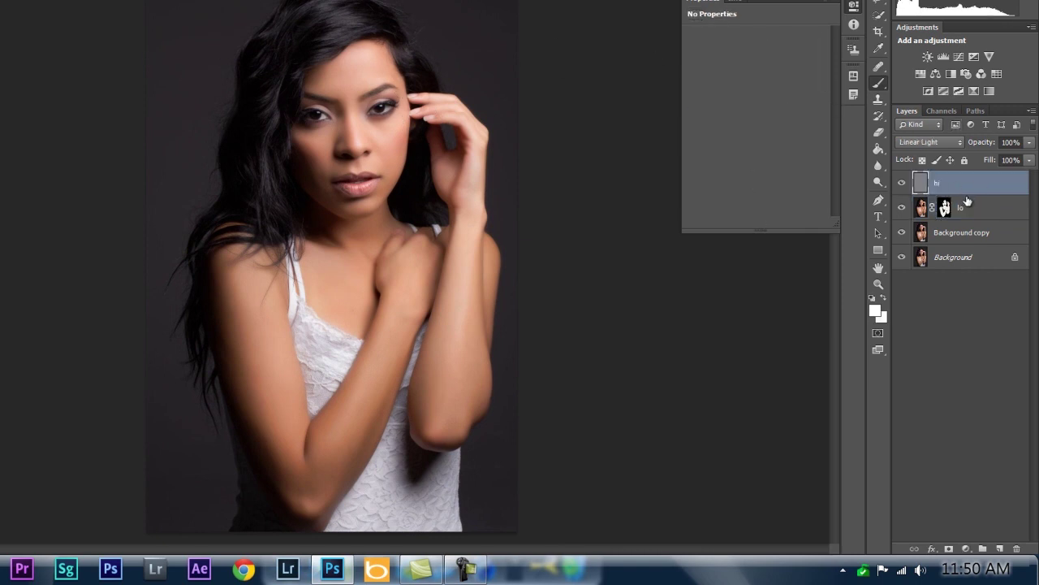
left_click(981, 232, "shift")
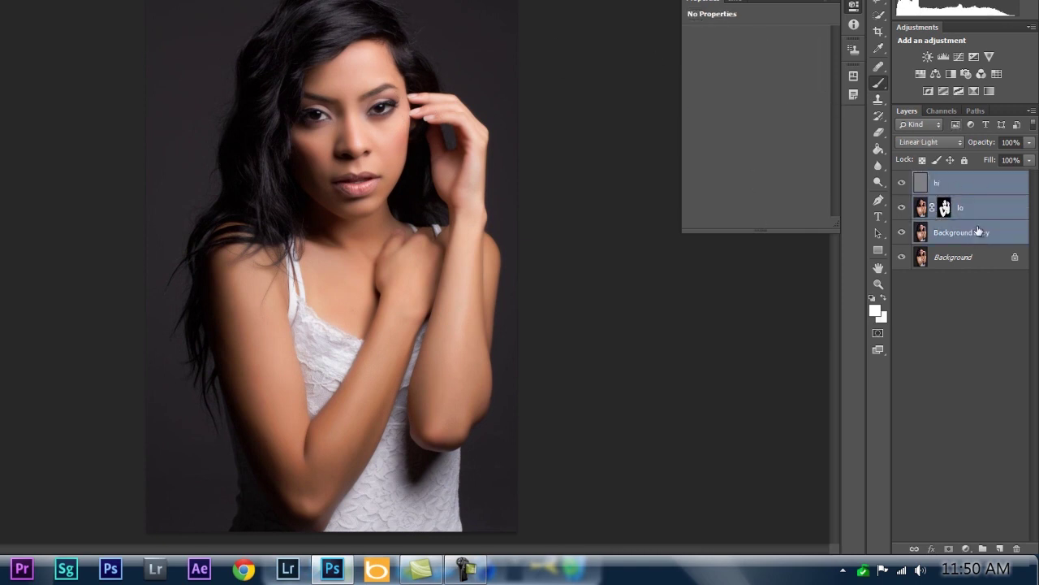
left_click_drag(964, 233, 983, 549)
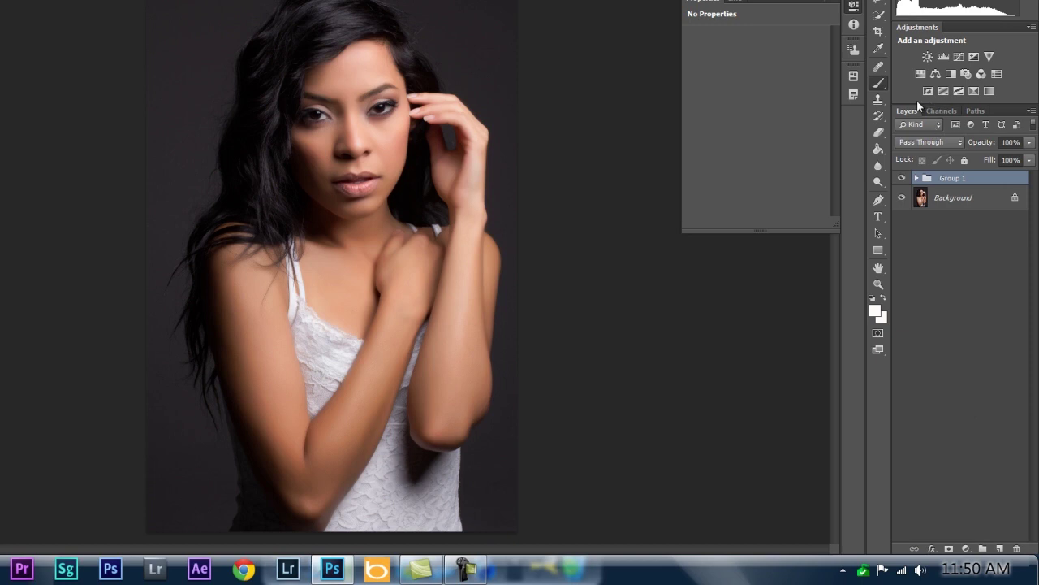
left_click(902, 178)
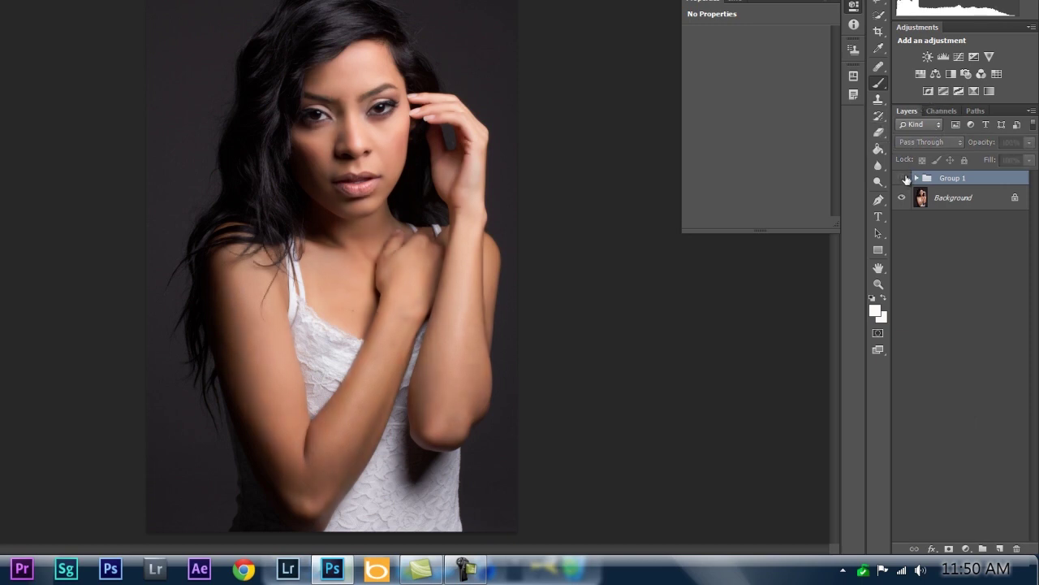
left_click(903, 178)
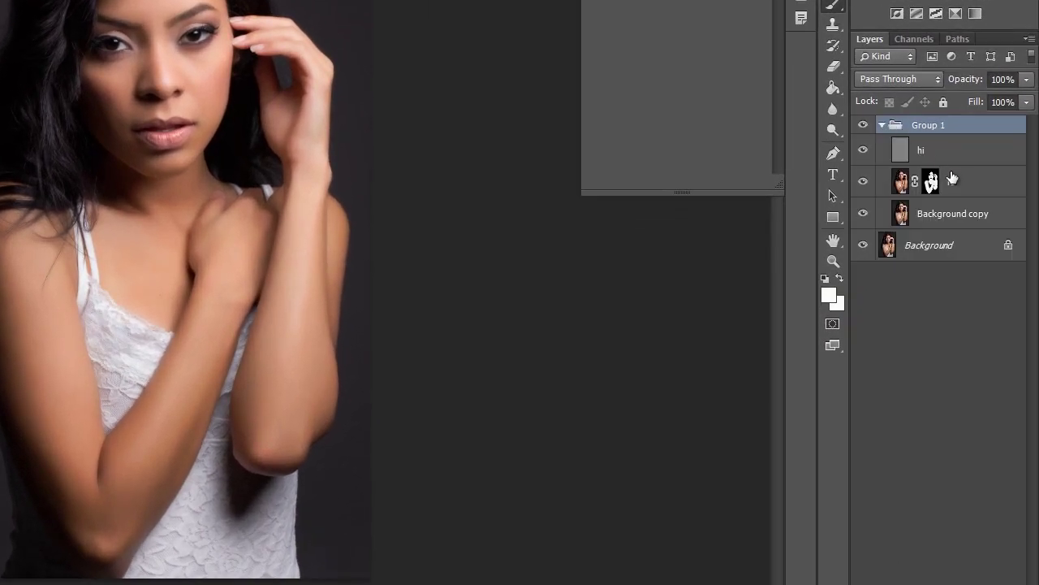
Try the lo layer at 52% opacity, comparing the portrait with Group 1 hidden and shown
left_click(932, 180)
left_click_drag(974, 84, 944, 82)
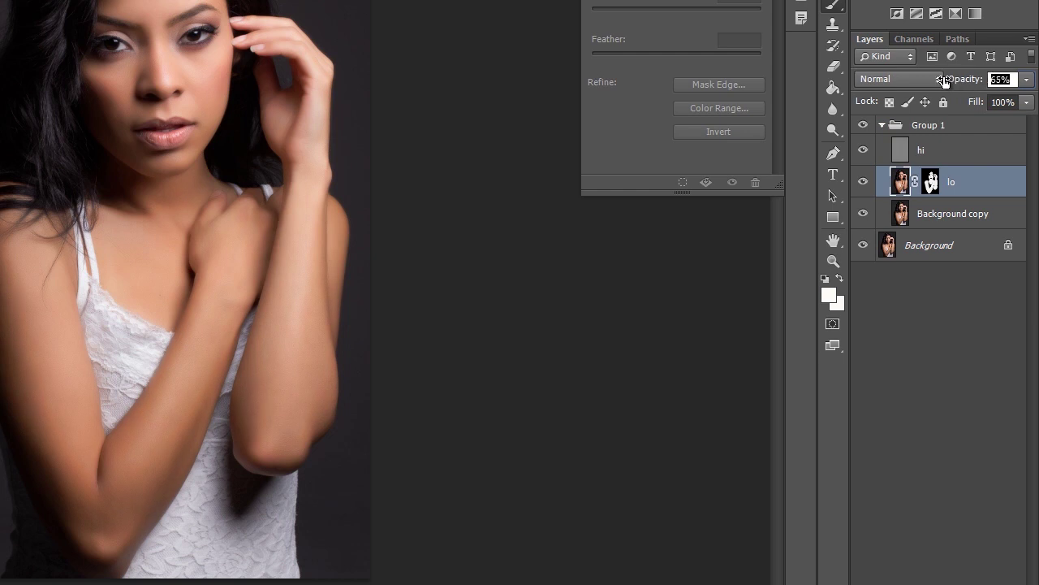
left_click_drag(941, 82, 936, 83)
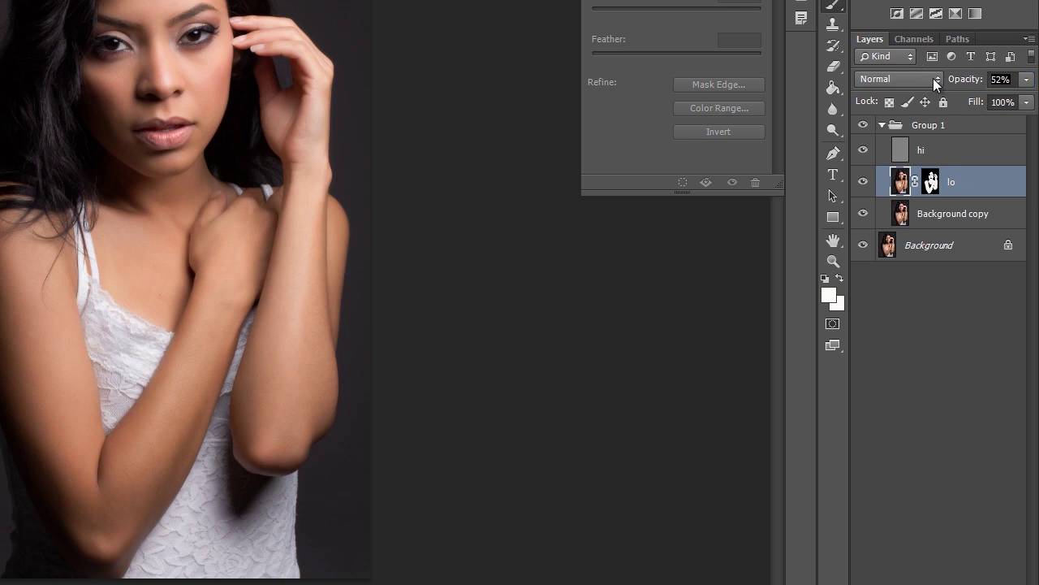
left_click(861, 127)
left_click(861, 126)
left_click(860, 126)
left_click(863, 126)
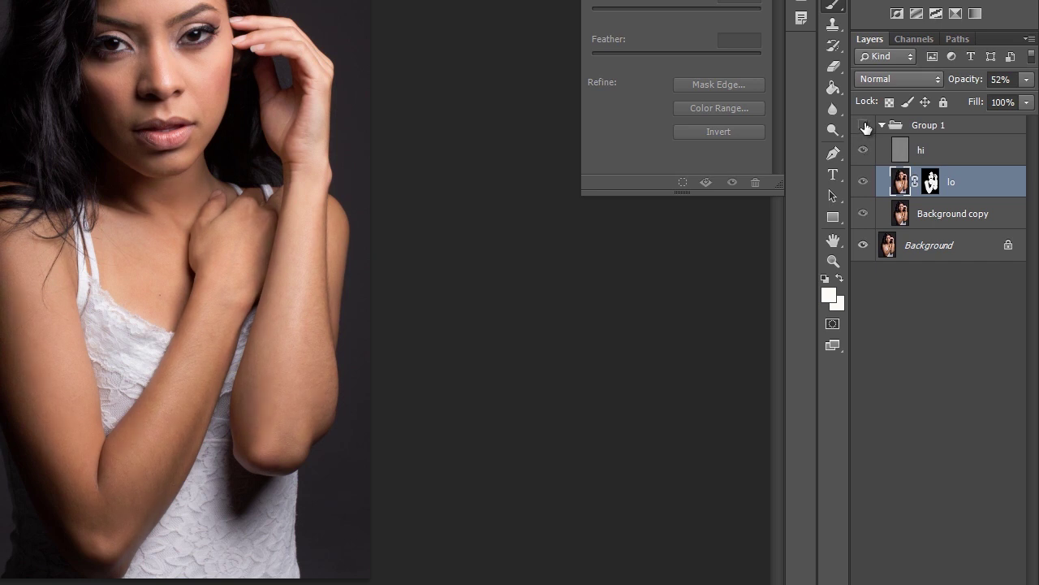
left_click(865, 127)
left_click_drag(973, 71, 1020, 81)
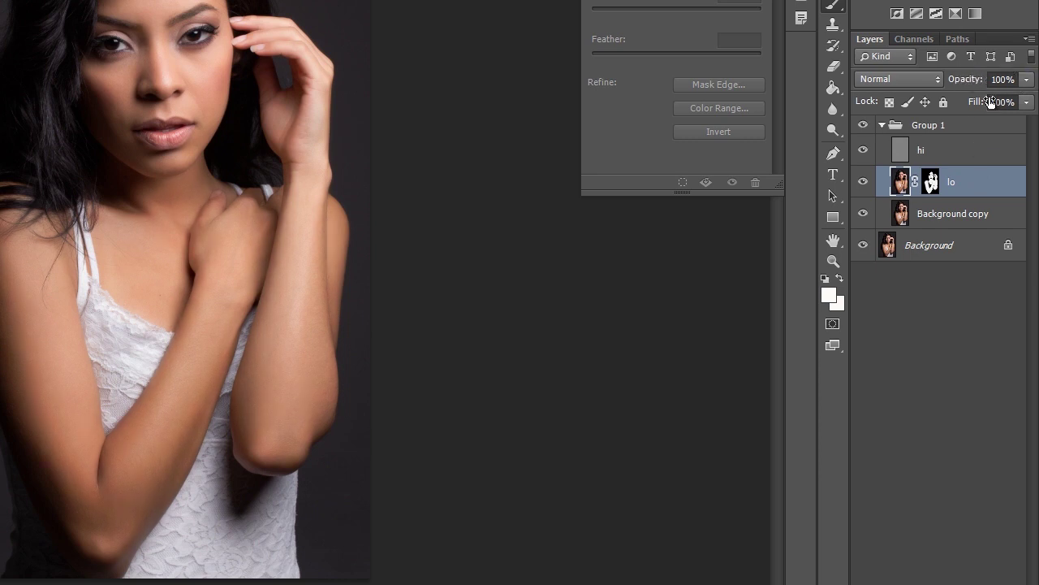
Paint black at 44% brush opacity with a 125 px brush on the lo layer's mask over the raised hand's palm crease
left_click(931, 184)
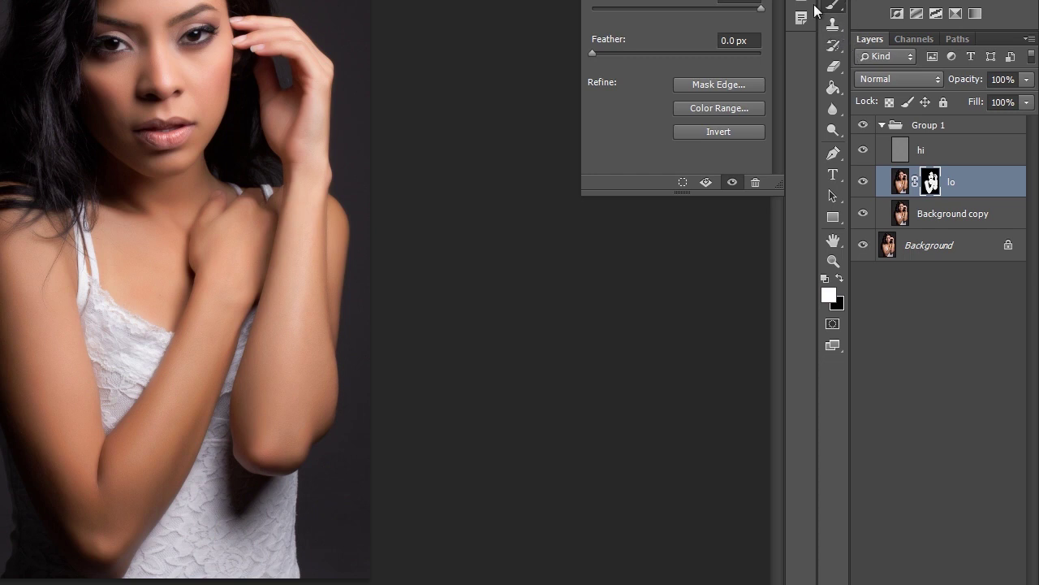
scroll(333, 81, "up", 8)
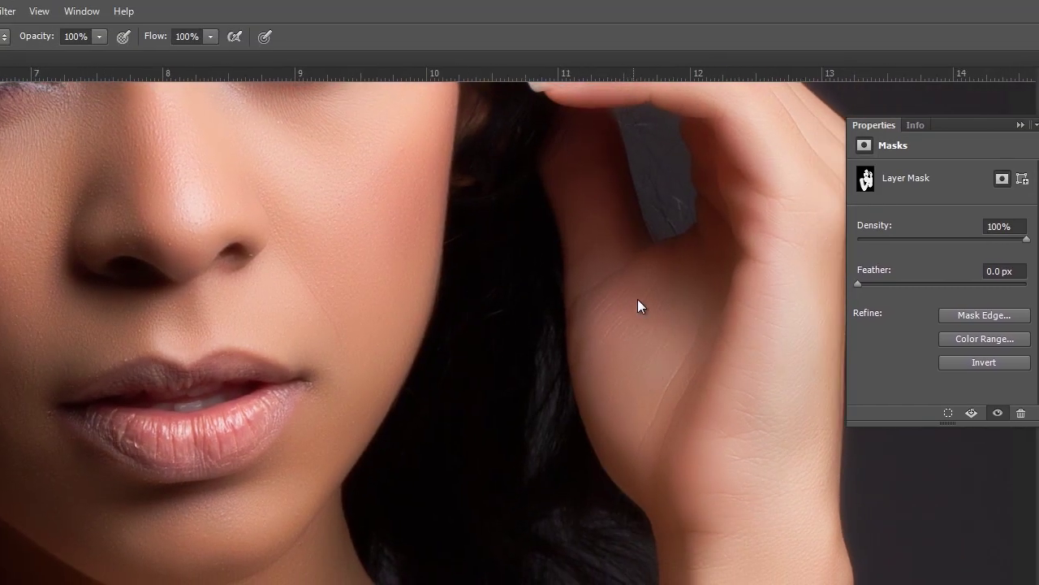
left_click_drag(637, 299, 458, 376)
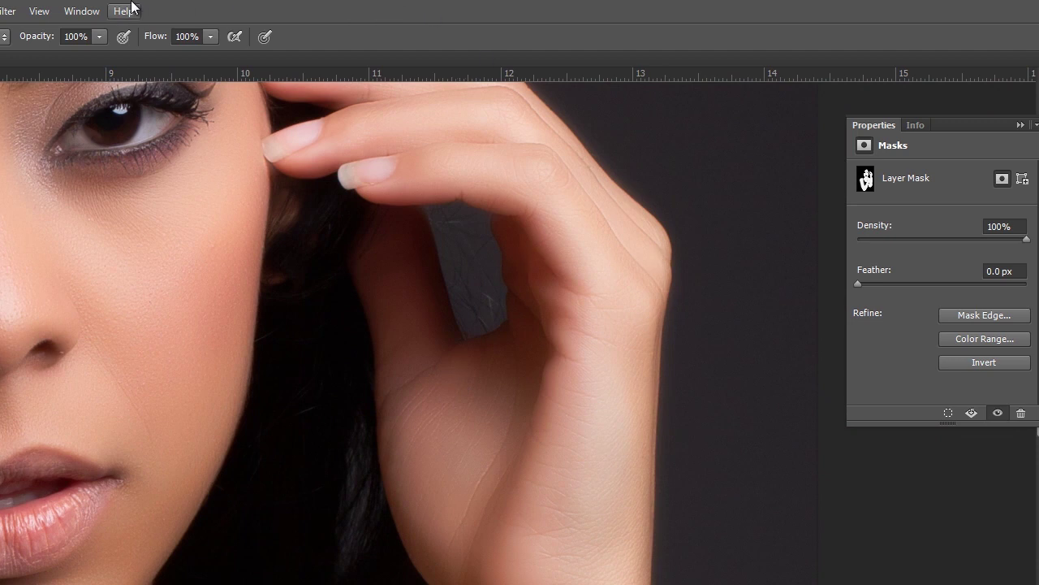
left_click(99, 37)
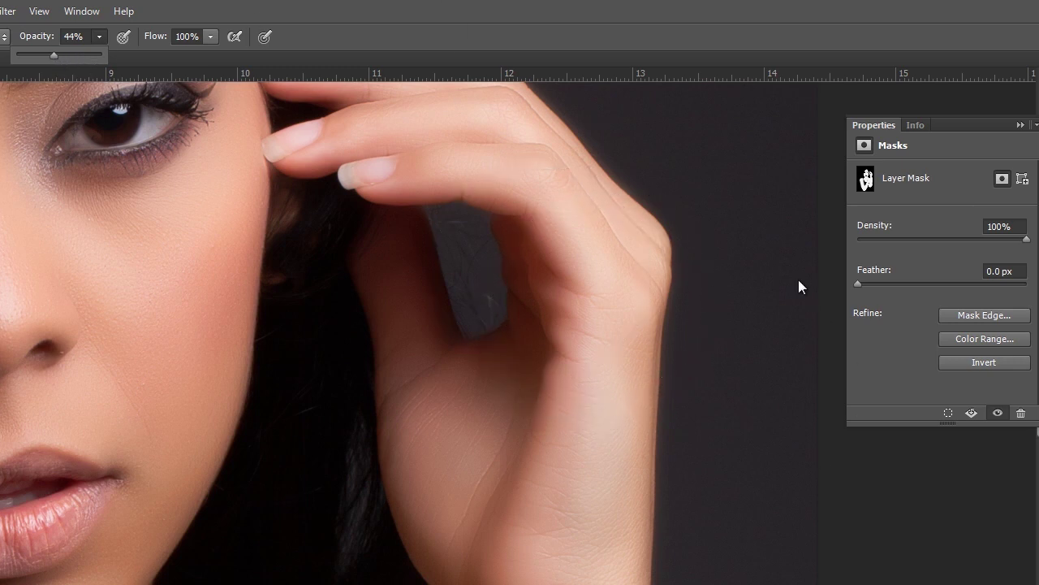
left_click(685, 394)
key("bracketleft")
key("bracketleft")
key("bracketleft")
key("bracketleft")
key("bracketleft")
key("bracketleft")
key("bracketleft")
key("bracketleft")
left_click_drag(586, 322, 590, 357)
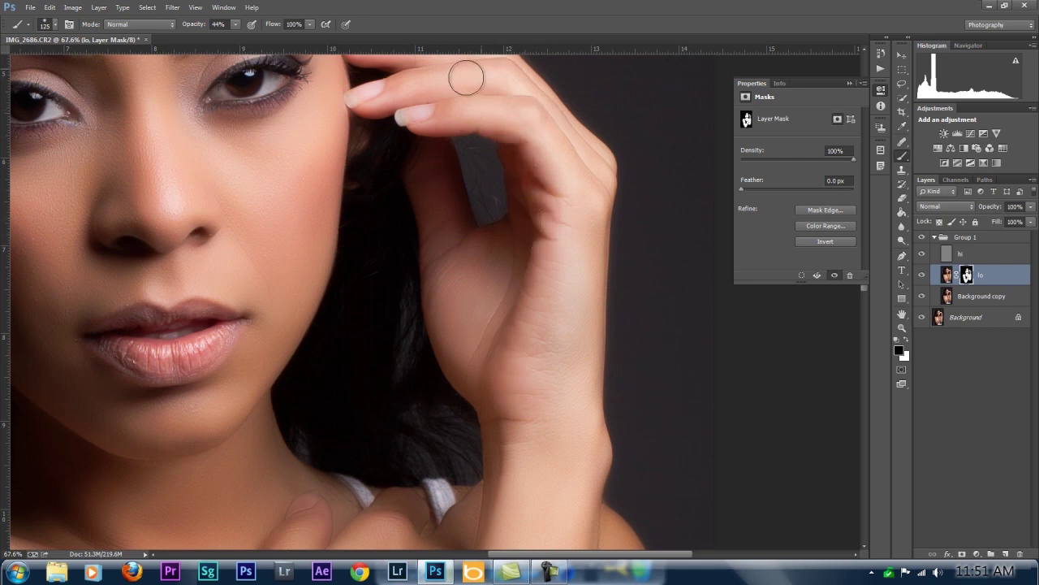
Examine the smoothed skin up close on the raised hand, arms, chest, cheeks and forehead
scroll(479, 175, "up", 2)
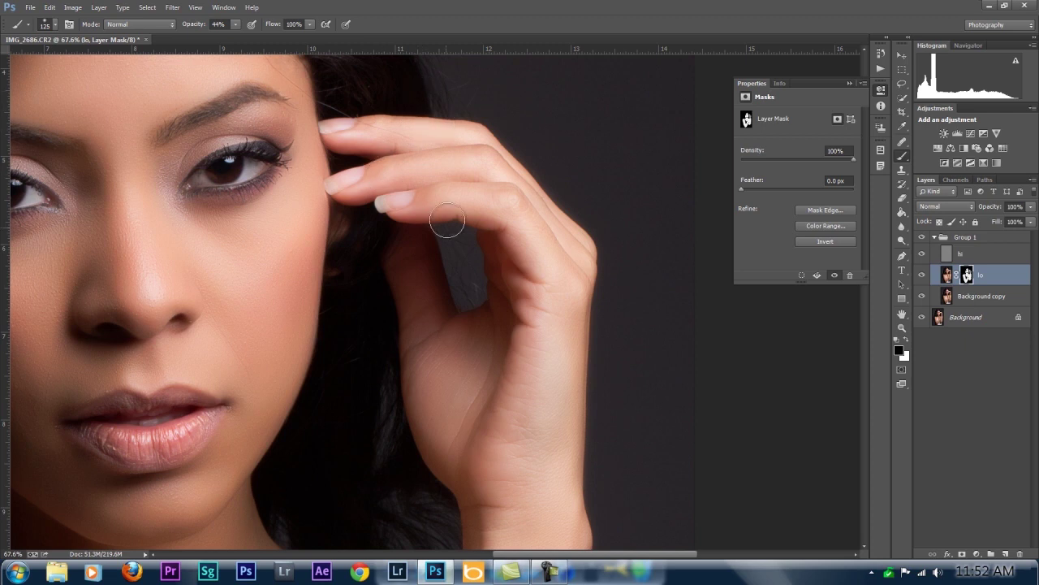
left_click_drag(449, 310, 553, 89)
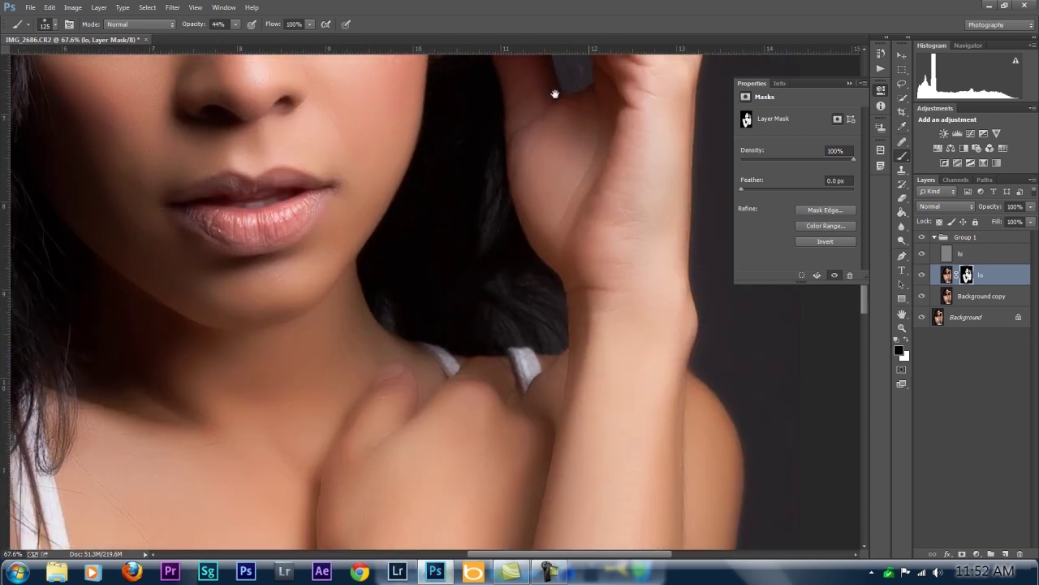
scroll(529, 263, "down", 3)
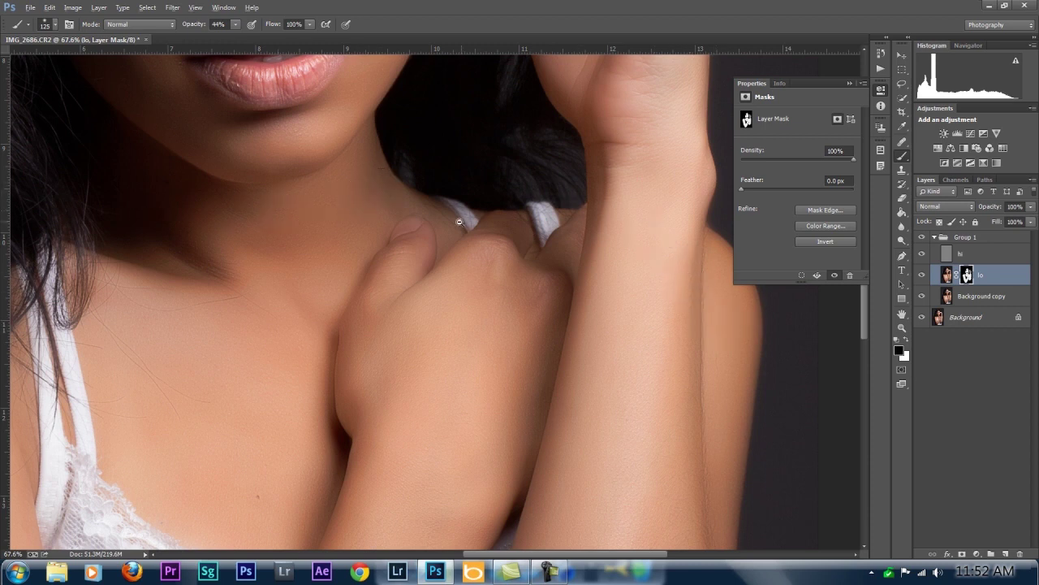
scroll(483, 213, "up", 4)
scroll(511, 195, "down", 3)
scroll(485, 190, "down", 5)
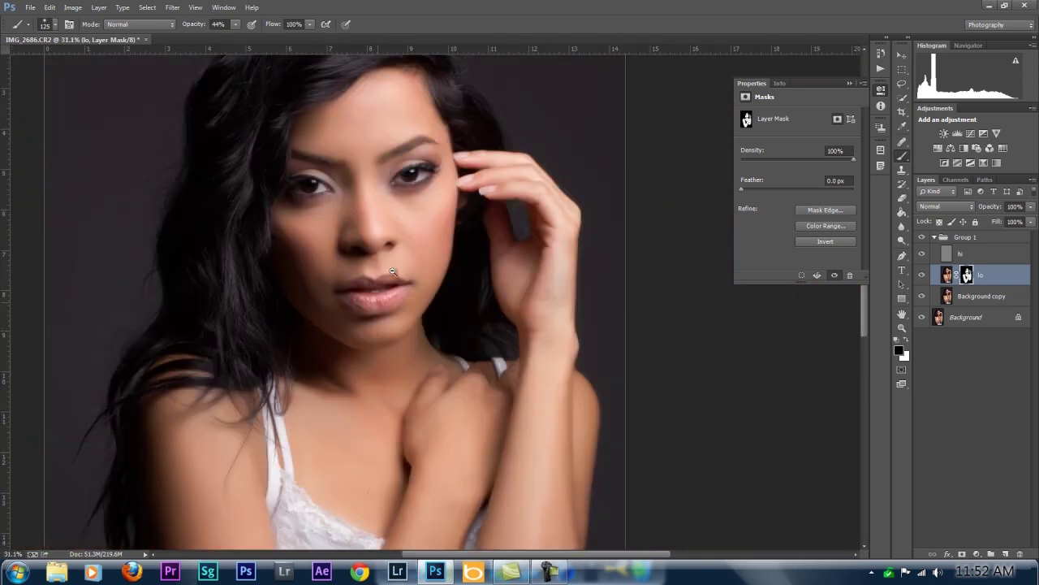
scroll(422, 191, "up", 5)
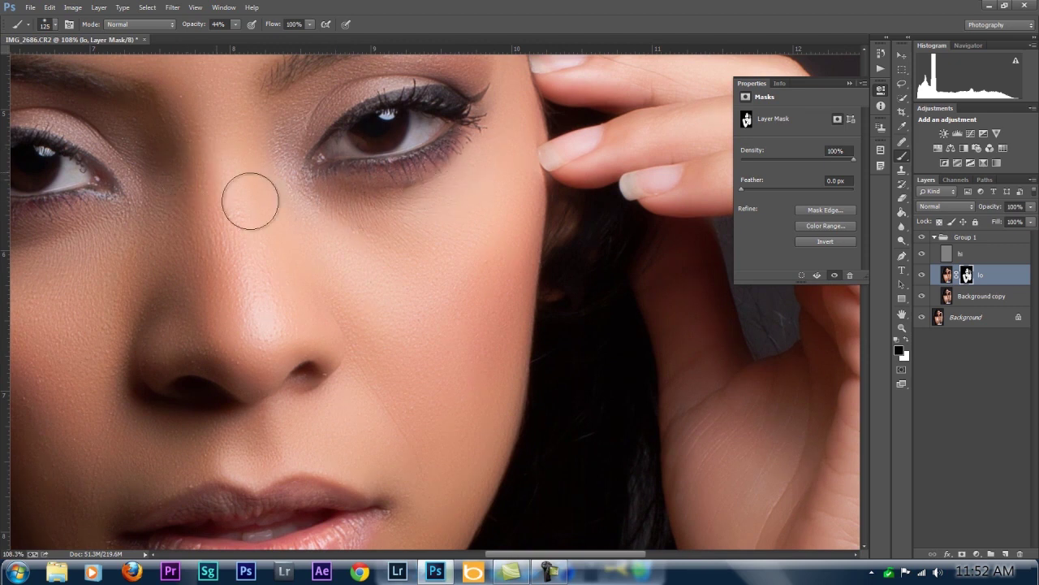
left_click_drag(341, 182, 519, 137)
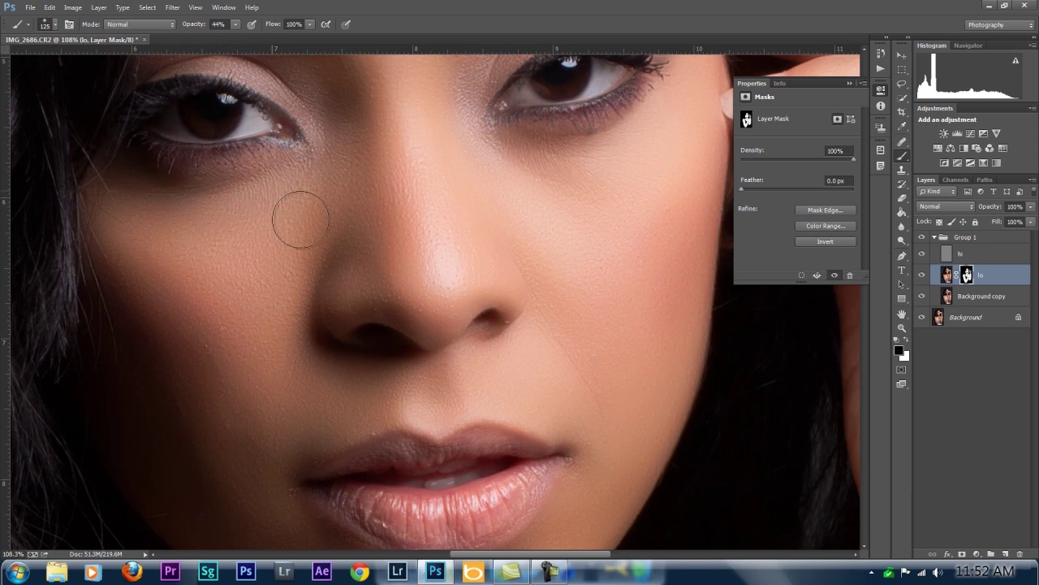
left_click_drag(262, 204, 304, 404)
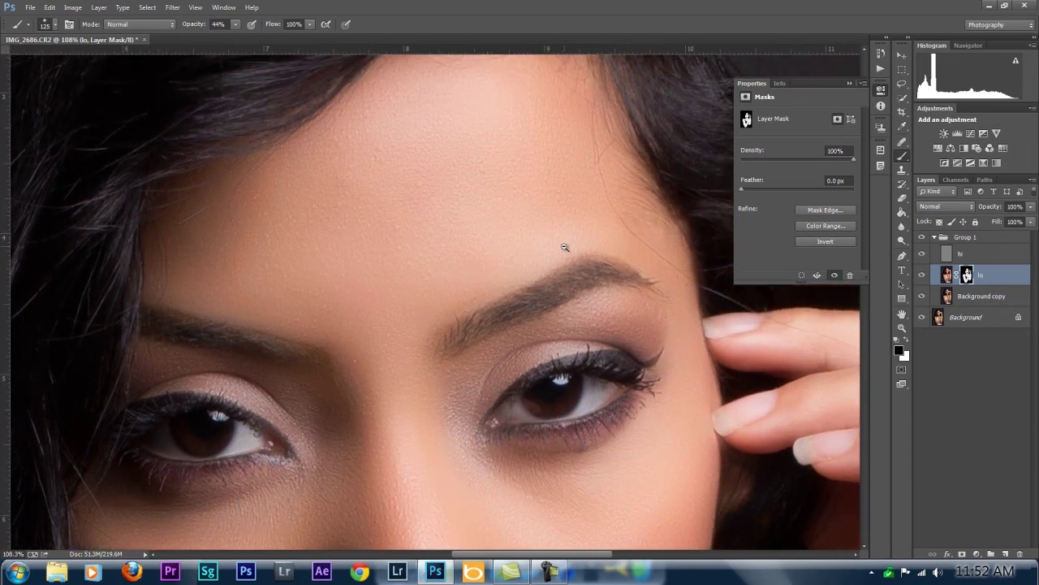
left_click_drag(566, 239, 510, 214)
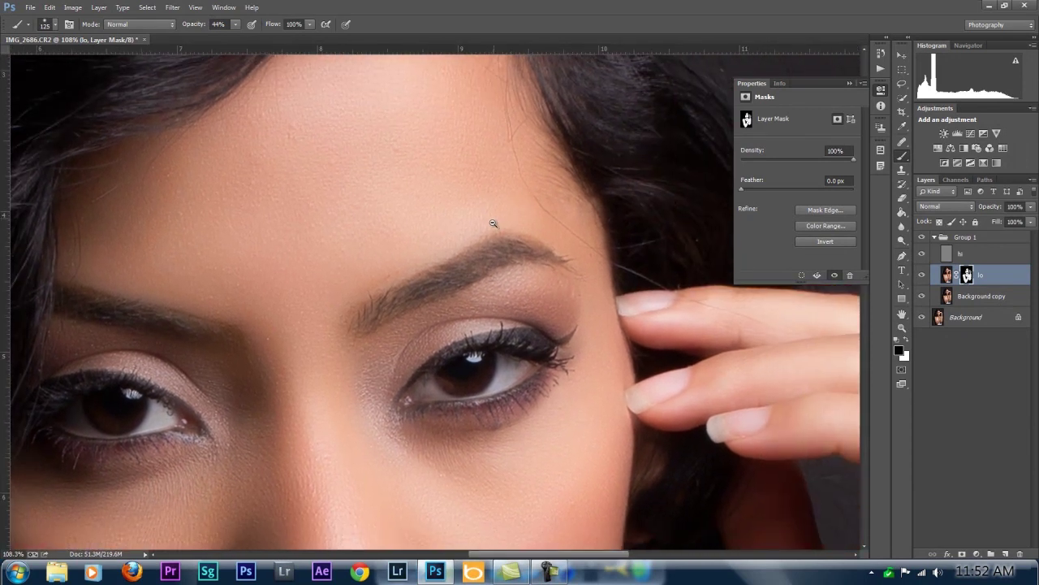
left_click_drag(471, 245, 389, 241)
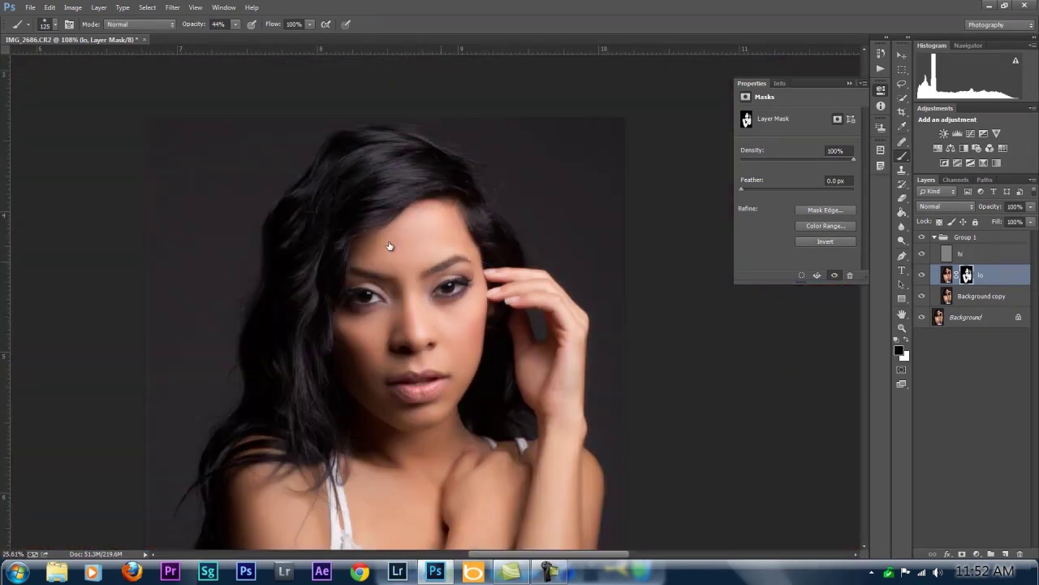
Compare the whole portrait with Group 1's retouching hidden and shown
left_click(921, 237)
left_click(921, 238)
left_click(922, 237)
left_click(922, 237)
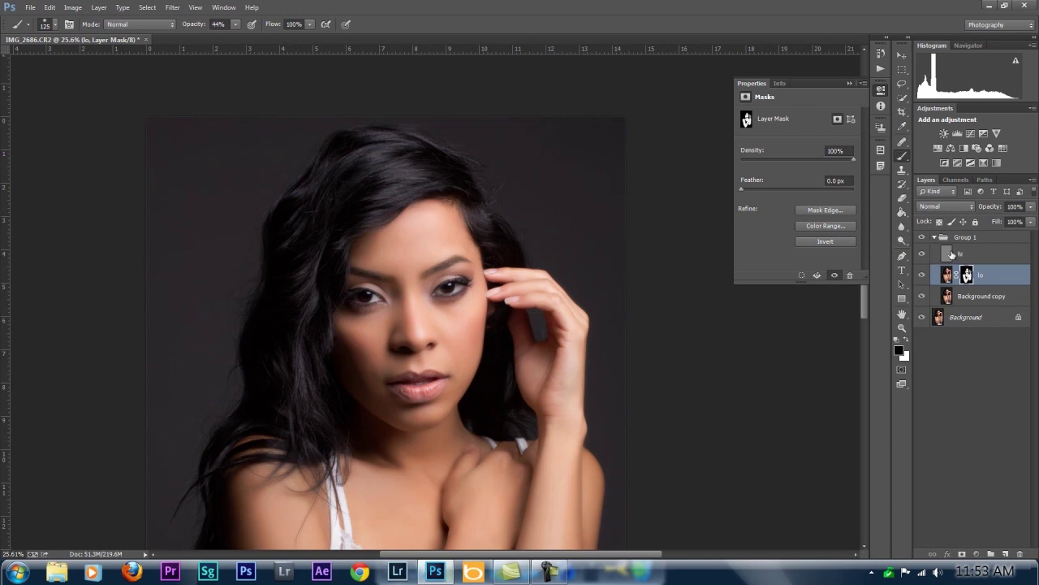
Heal the stray hairs on the forehead and temple above the eyebrow near the raised hand, using the Healing Brush on the hi layer
left_click(955, 254)
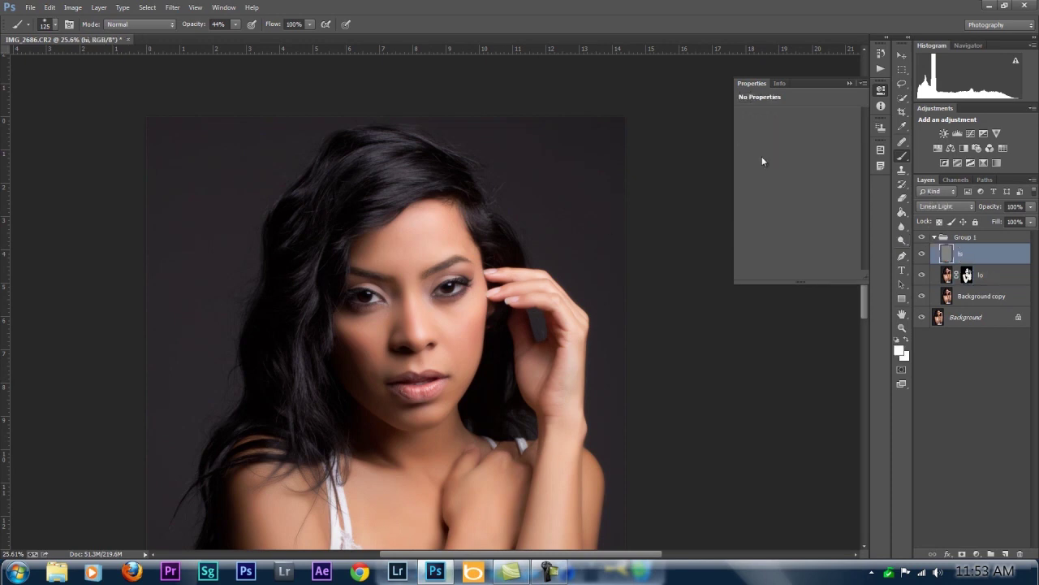
left_click(903, 145)
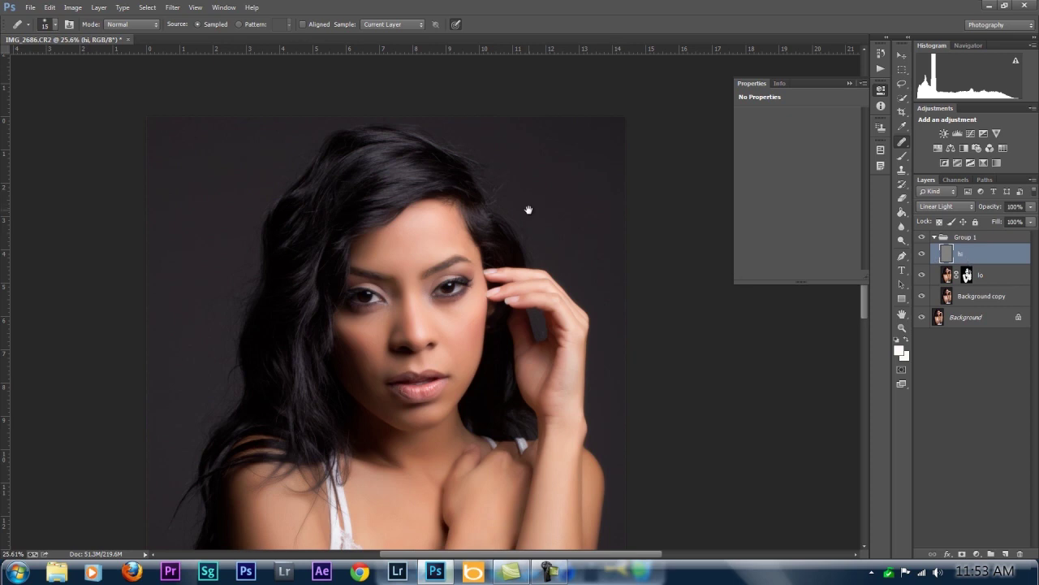
scroll(460, 278, "up", 4)
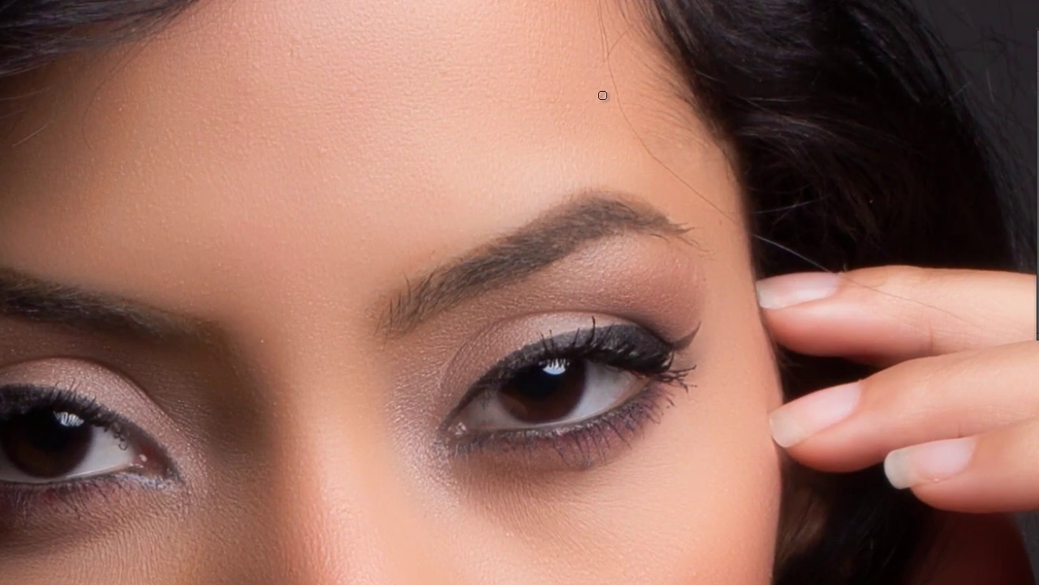
mouse_move(623, 114)
left_mouse_down()
mouse_move(653, 160)
mouse_move(641, 139)
mouse_move(667, 174)
mouse_move(659, 161)
mouse_move(741, 228)
mouse_move(702, 184)
left_mouse_up()
mouse_move(653, 134)
left_mouse_down()
mouse_move(687, 139)
mouse_move(679, 132)
mouse_move(706, 154)
mouse_move(654, 109)
mouse_move(651, 131)
mouse_move(674, 116)
left_mouse_up()
mouse_move(712, 147)
left_mouse_down()
mouse_move(616, 132)
mouse_move(645, 91)
left_mouse_up()
left_click_drag(635, 69, 680, 102)
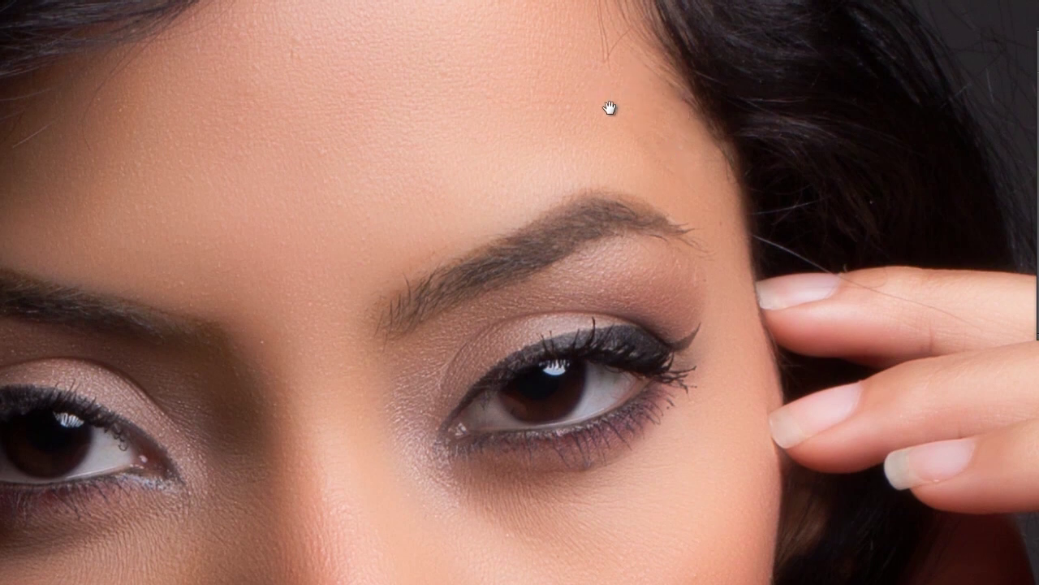